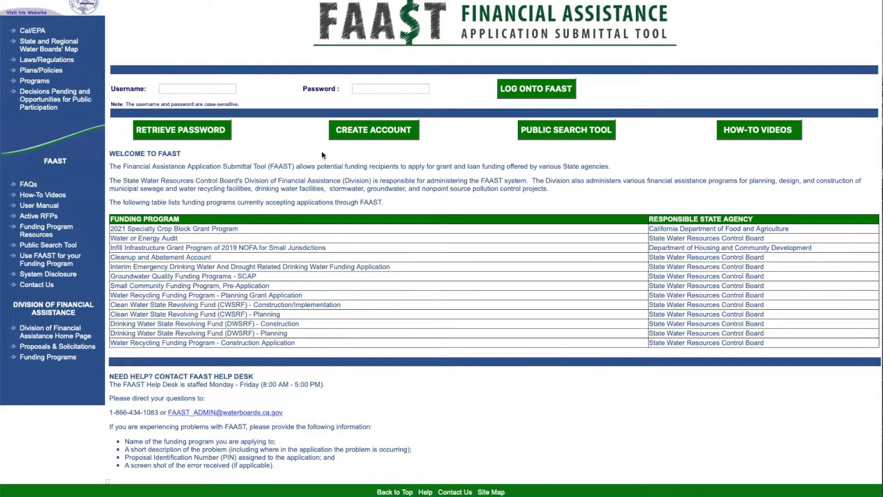
- Start a new FAAST account and search organizations named with 'state'
{"action": "left_click", "coordinate": [397, 135]}
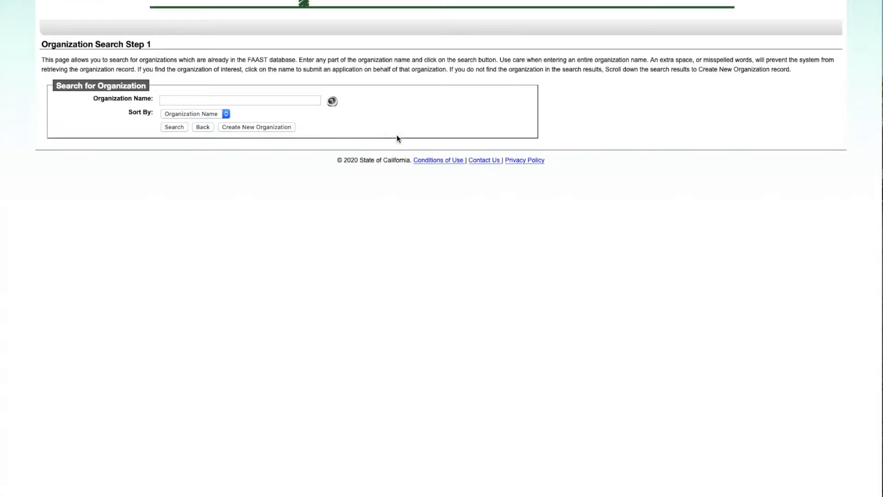
{"action": "left_click", "coordinate": [206, 99]}
{"action": "type", "text": "state"}
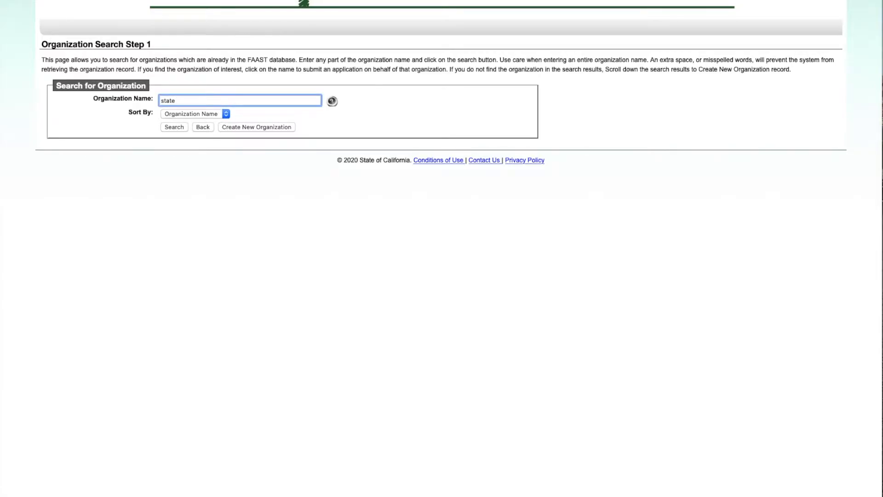
{"action": "key", "text": "Return"}
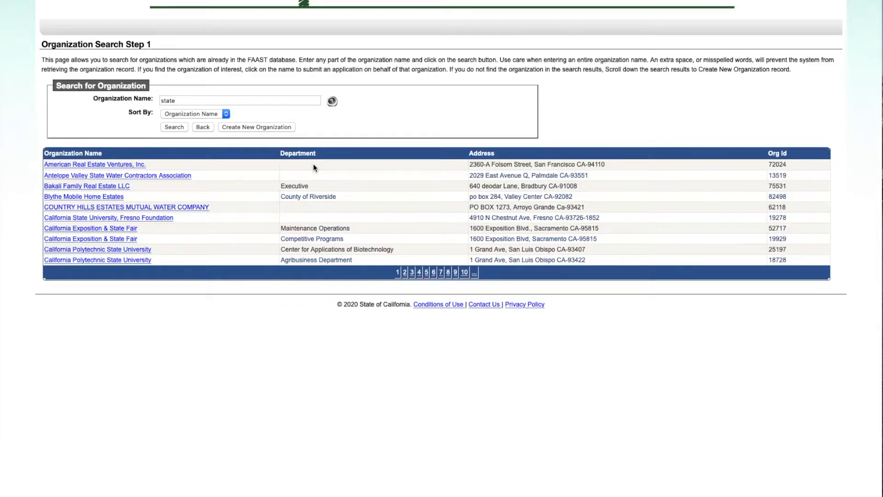
- Try Create New Organization, return to the search, and rerun the 'state' organization search
{"action": "left_click", "coordinate": [289, 129]}
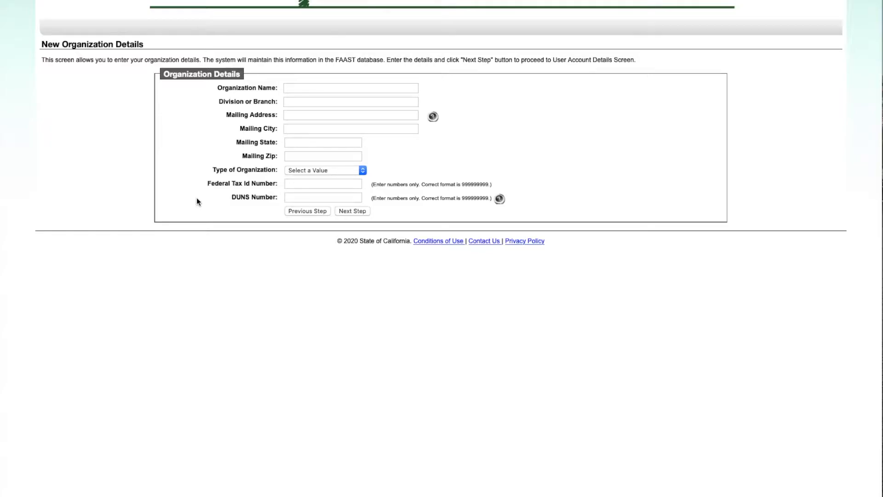
{"action": "left_click", "coordinate": [312, 212]}
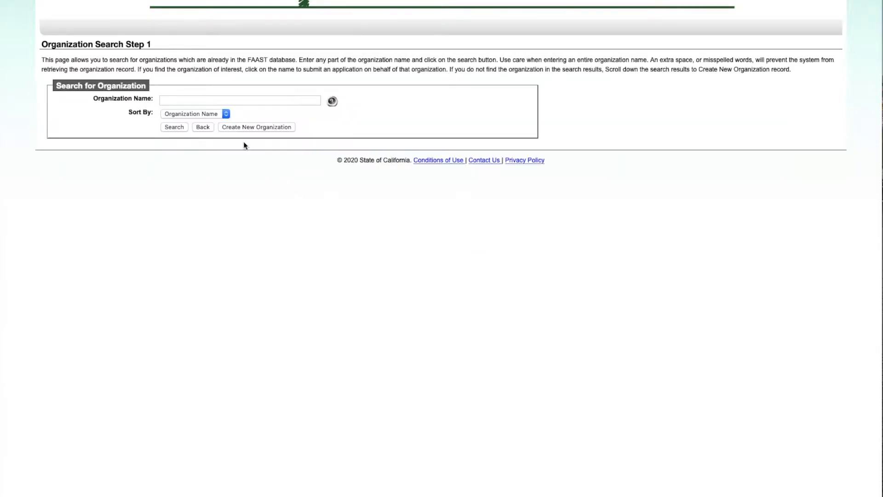
{"action": "left_click", "coordinate": [223, 101]}
{"action": "type", "text": "state"}
{"action": "key", "text": "Return"}
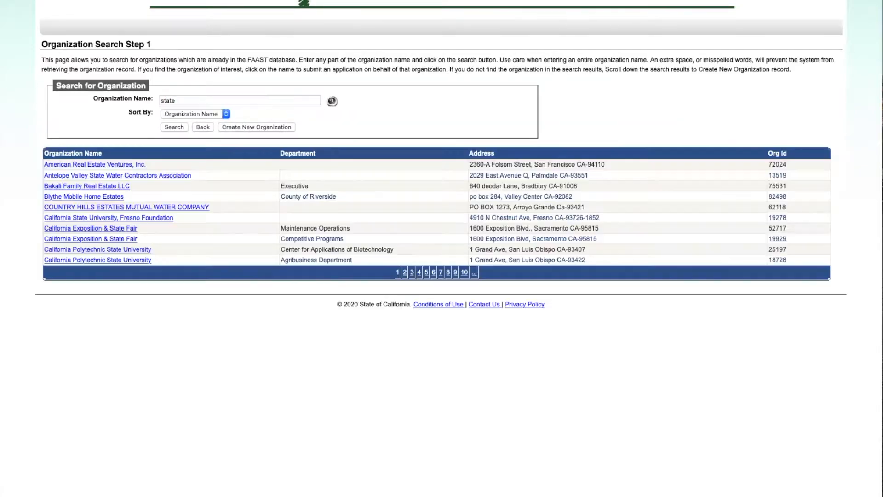
- Pick California Polytechnic State University and enter the user's first name, last name, and confirmed e-mail
{"action": "left_click", "coordinate": [147, 250]}
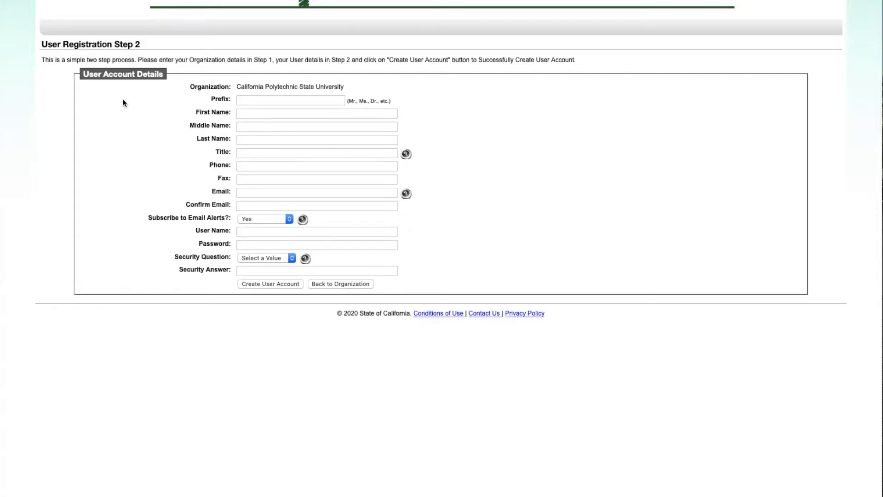
{"action": "left_click", "coordinate": [264, 113]}
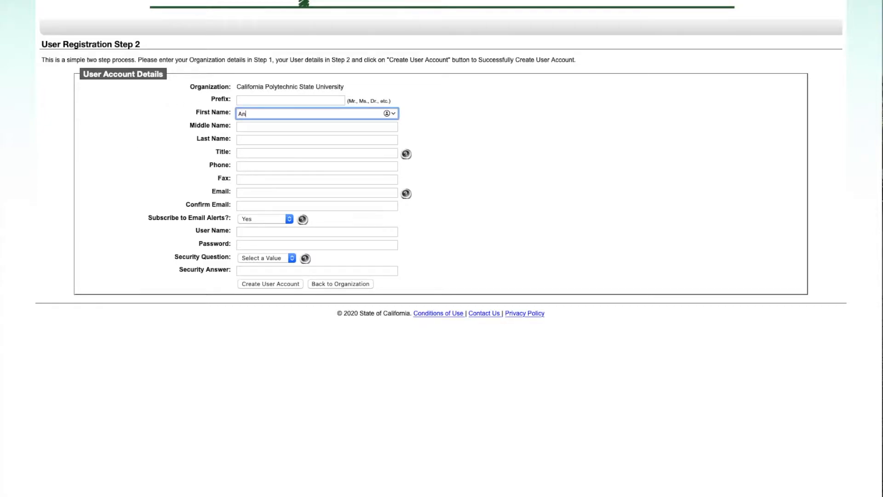
{"action": "key", "text": "Tab"}
{"action": "key", "text": "Tab"}
{"action": "key", "text": "Tab"}
{"action": "key", "text": "Tab"}
{"action": "key", "text": "Tab"}
{"action": "key", "text": "Tab"}
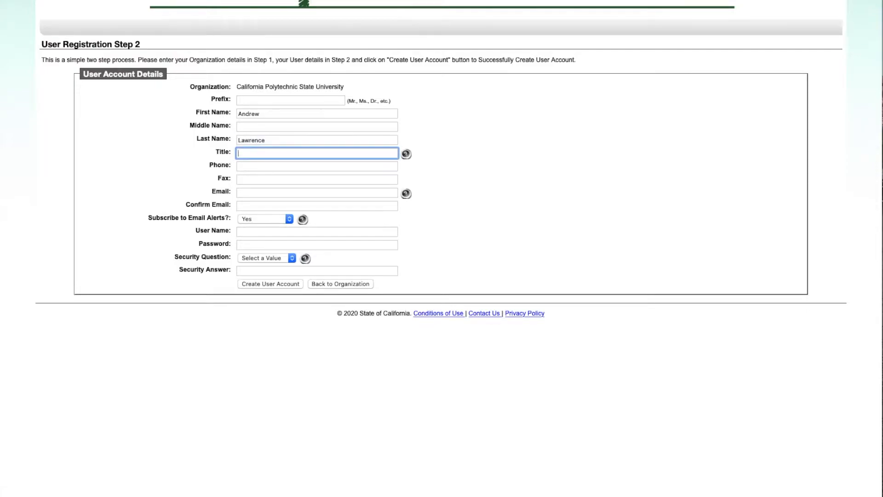
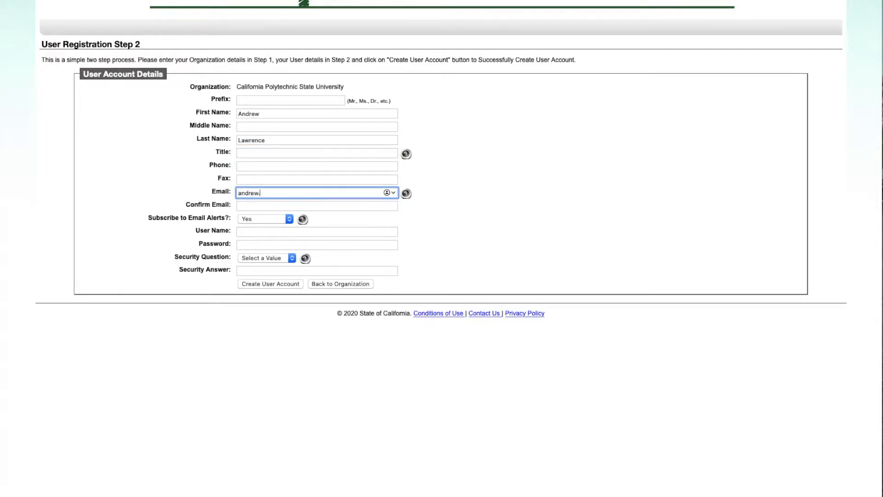
{"action": "key", "text": "Tab"}
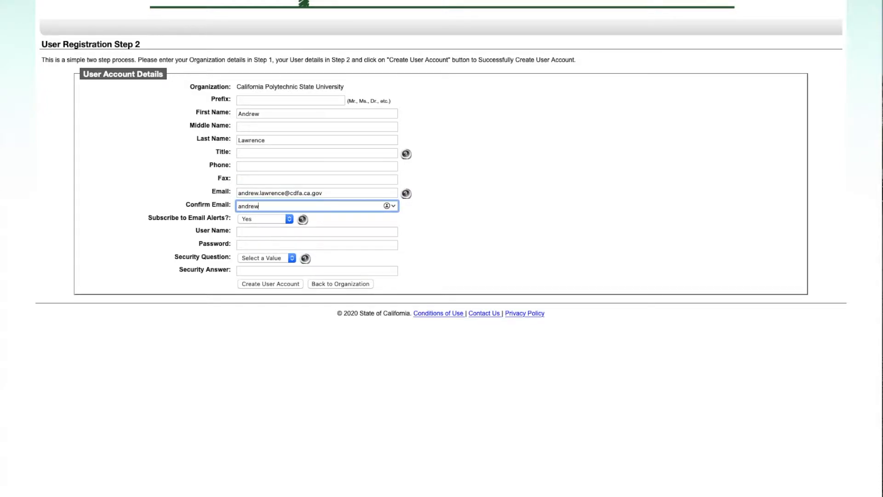
- Enter a user name, then remove its space so it is accepted
{"action": "left_click", "coordinate": [258, 230]}
{"action": "type", "text": "drew test"}
{"action": "key", "text": "Tab"}
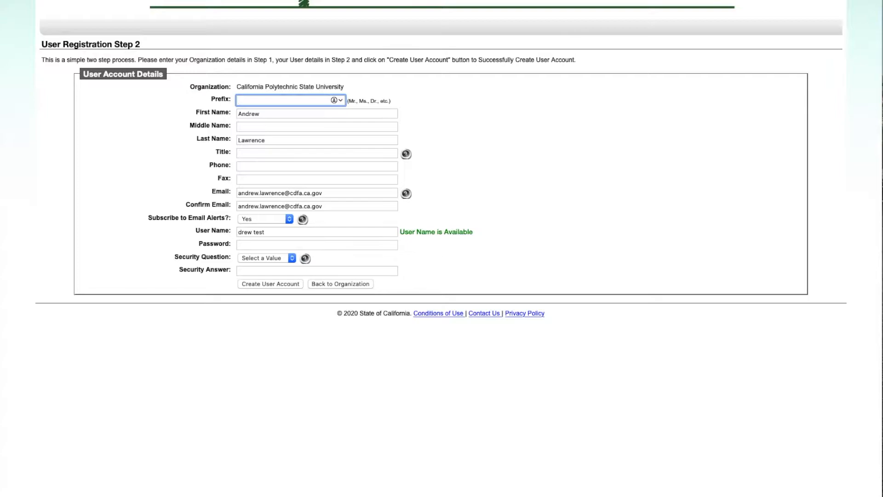
{"action": "left_click", "coordinate": [279, 234]}
{"action": "key", "text": "Left"}
{"action": "key", "text": "Left"}
{"action": "key", "text": "Left"}
{"action": "key", "text": "Left"}
{"action": "key", "text": "BackSpace"}
{"action": "key", "text": "Tab"}
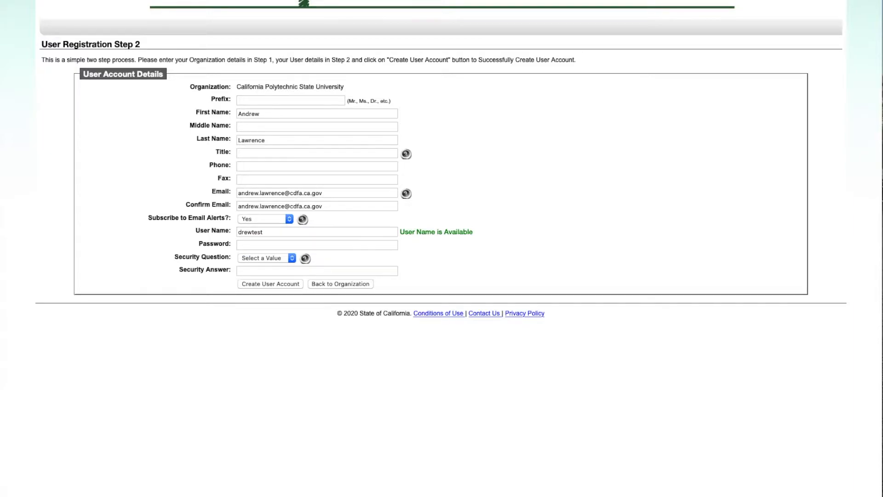
- Set the password, choose the Favorite sport security question with its answer, and create the account
{"action": "left_click", "coordinate": [267, 245]}
{"action": "type", "text": "••••••••"}
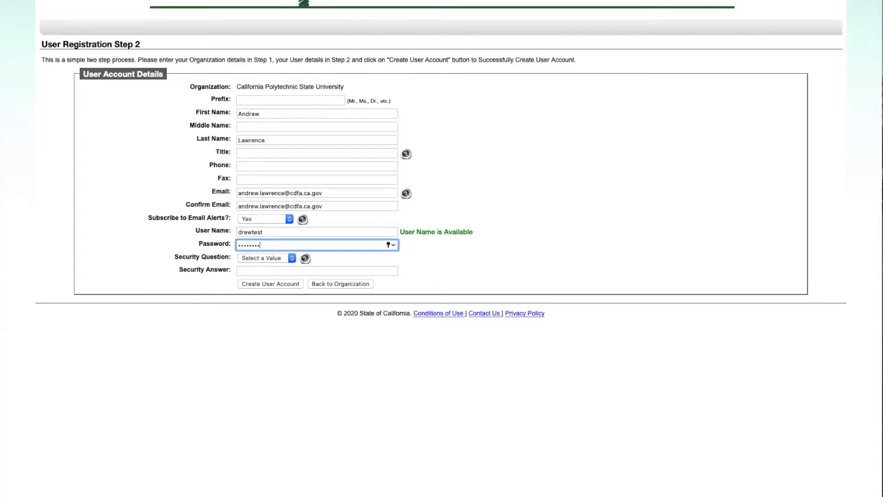
{"action": "left_click", "coordinate": [257, 259]}
{"action": "left_click", "coordinate": [265, 265]}
{"action": "left_click", "coordinate": [288, 272]}
{"action": "type", "text": "baseball"}
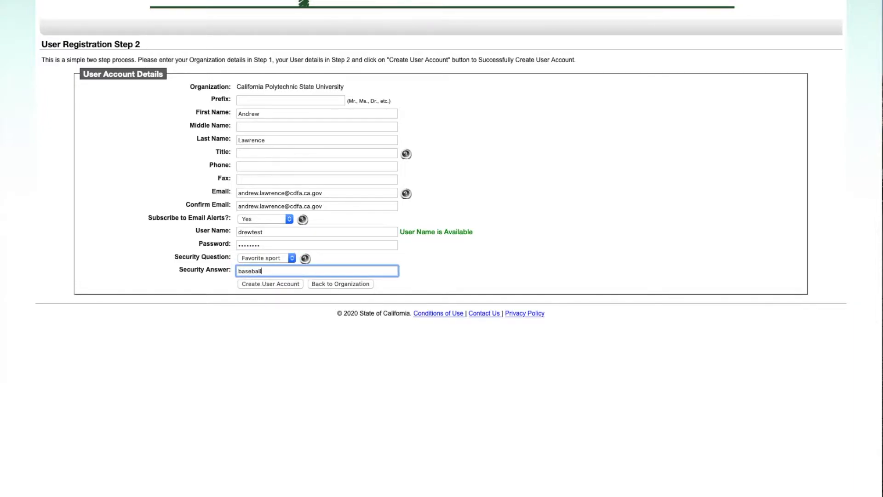
{"action": "left_click", "coordinate": [285, 285]}
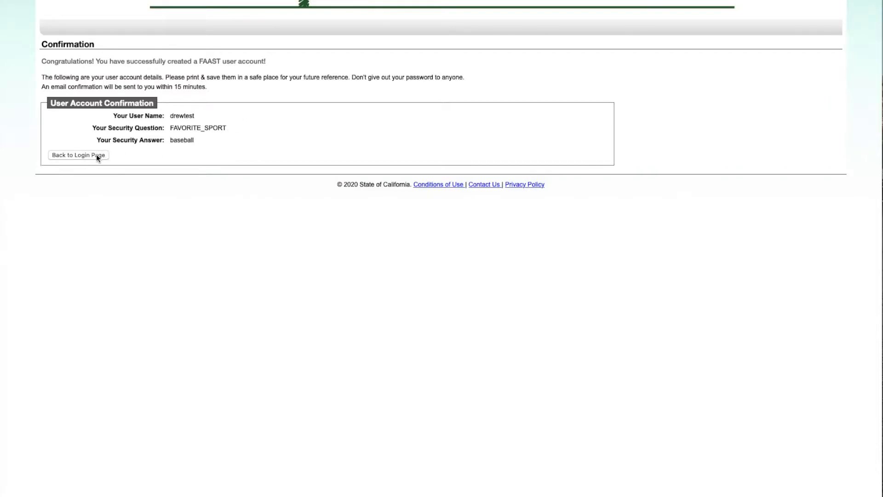
- Return to the login page and sign in with the new user name and password
{"action": "left_click", "coordinate": [79, 155]}
{"action": "left_click", "coordinate": [207, 88]}
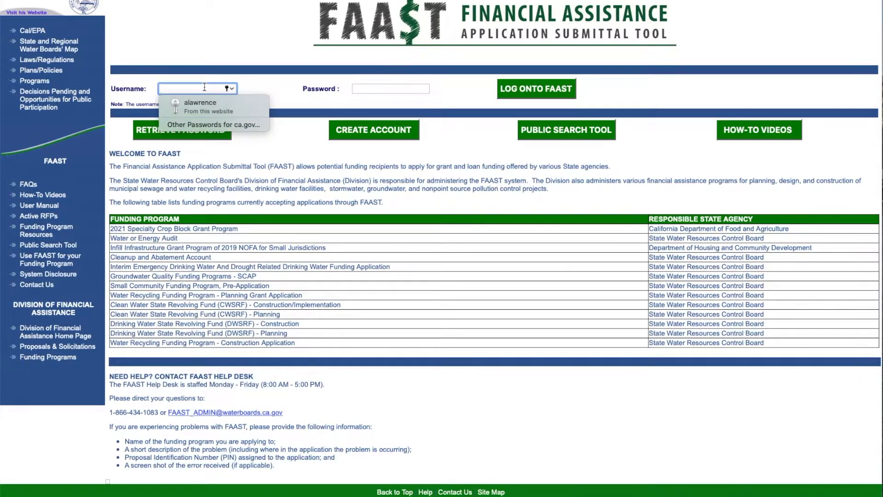
{"action": "type", "text": "drewtest"}
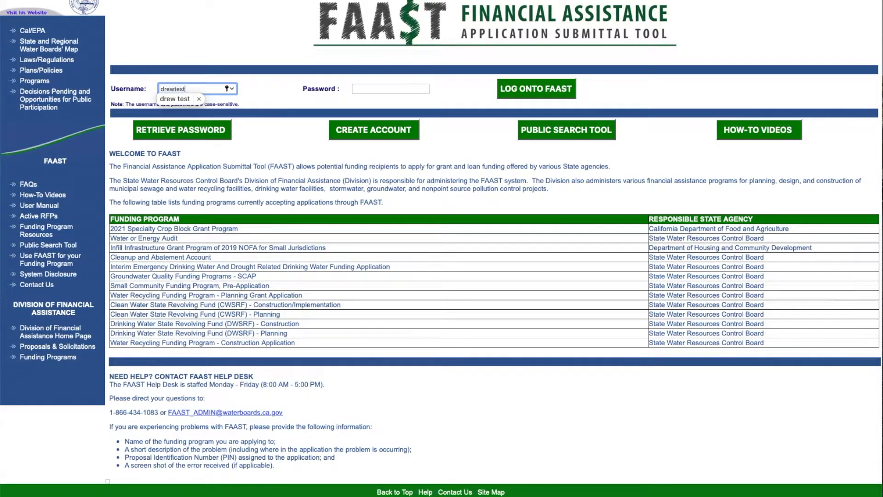
{"action": "key", "text": "Escape"}
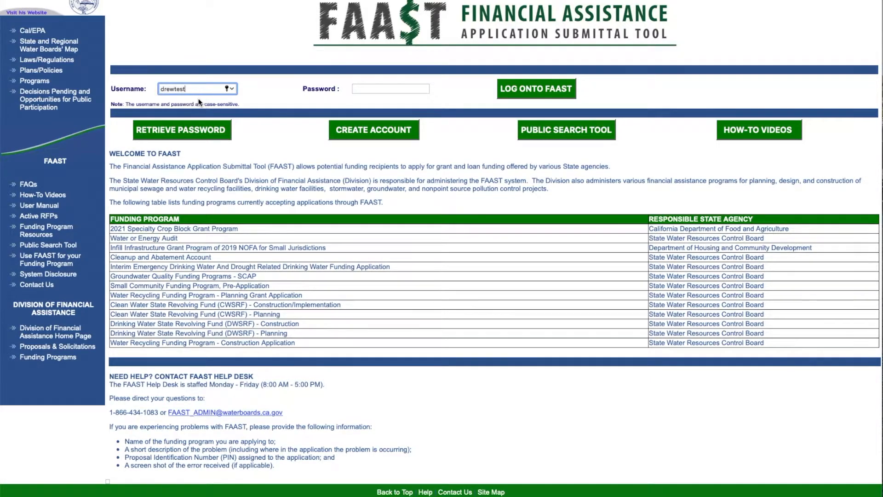
{"action": "key", "text": "Tab"}
{"action": "type", "text": "********"}
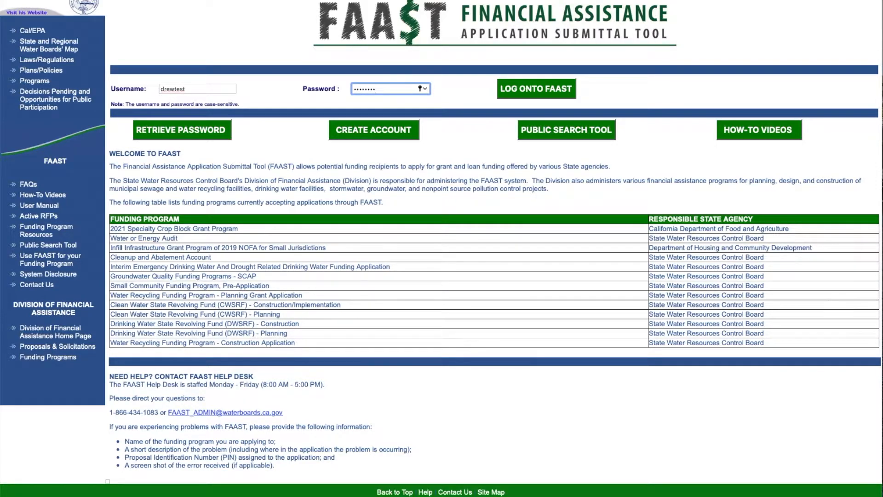
{"action": "key", "text": "Return"}
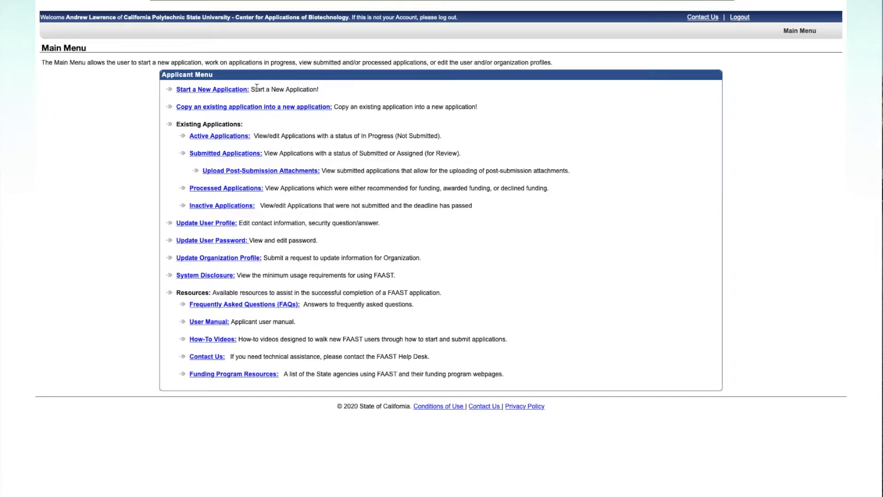
- Start a new application and accept the system usage recommendations
{"action": "left_click", "coordinate": [241, 90]}
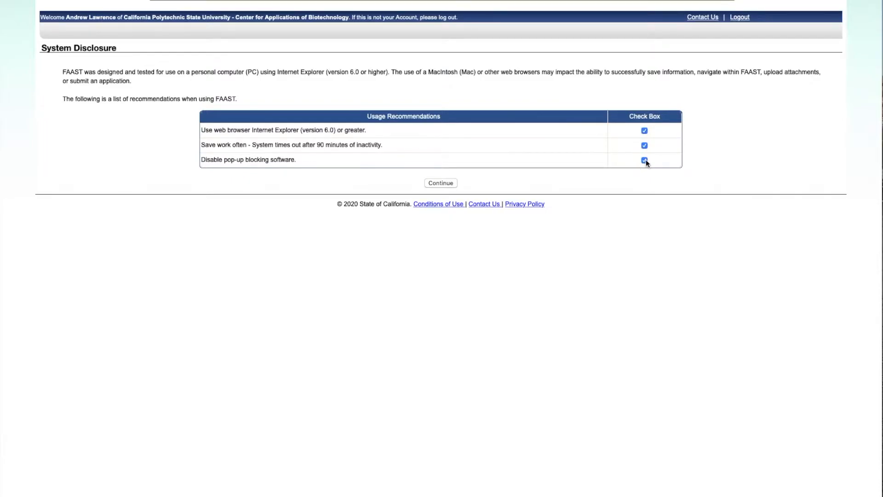
{"action": "left_click", "coordinate": [443, 184]}
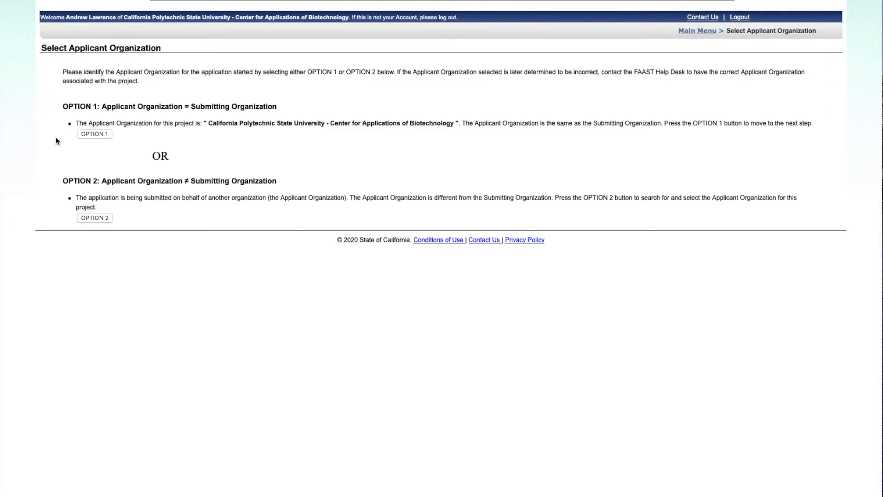
- Use own organization as applicant, select the 2021 Specialty Crop Block Grant Program, and continue
{"action": "left_click", "coordinate": [103, 134]}
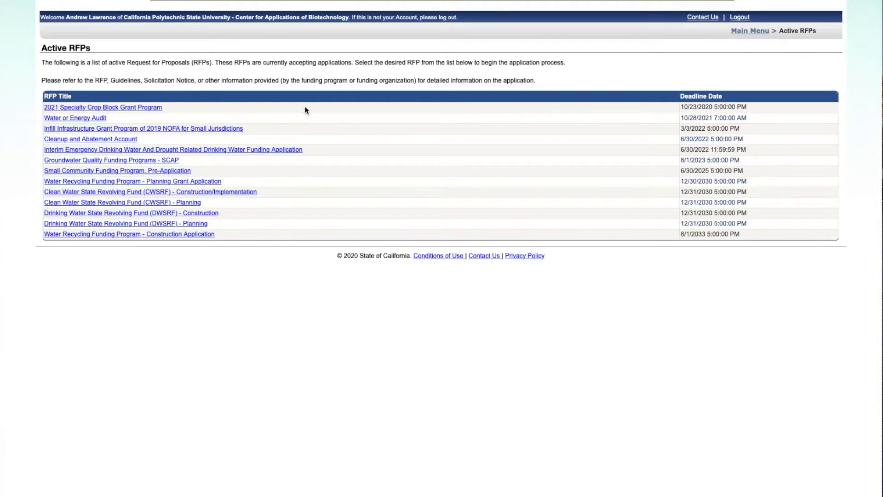
{"action": "left_click", "coordinate": [155, 109]}
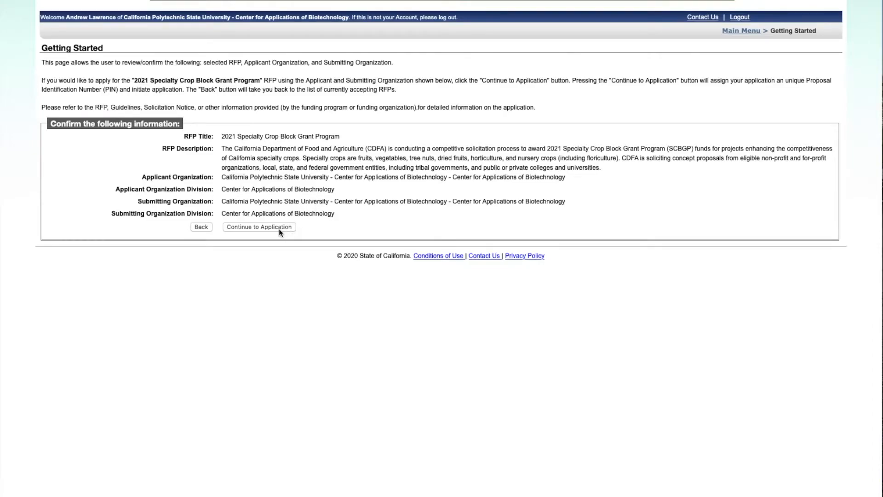
{"action": "left_click", "coordinate": [255, 228]}
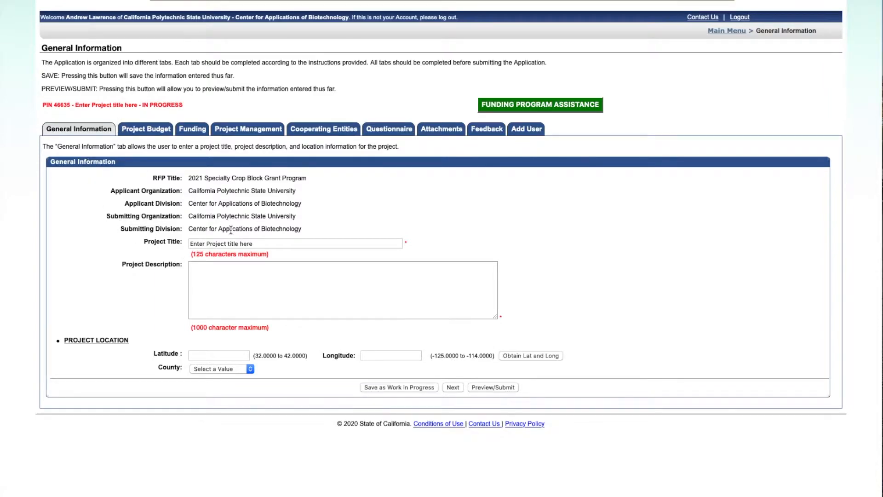
- Enter title 'Title', description 'Description', county Fresno, and save as work in progress
{"action": "left_click", "coordinate": [285, 243]}
{"action": "key", "text": "BackSpace"}
{"action": "type", "text": "Title"}
{"action": "key", "text": "Tab"}
{"action": "type", "text": "D"}
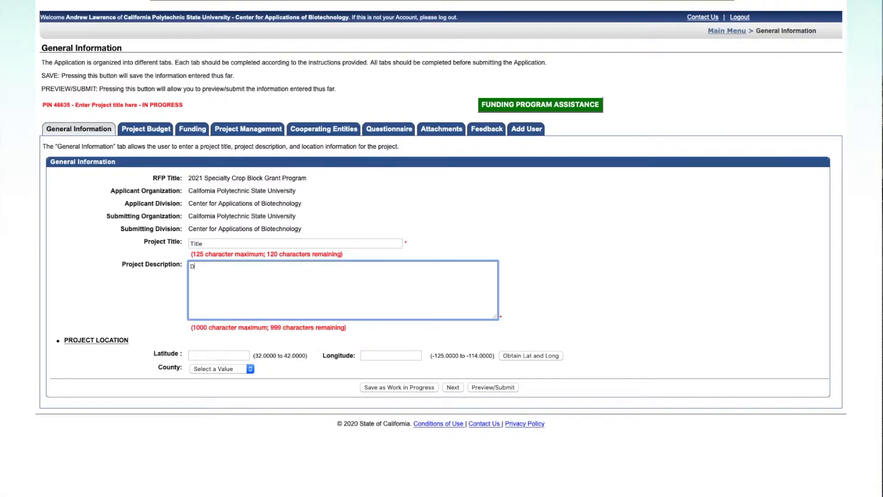
{"action": "type", "text": "escription"}
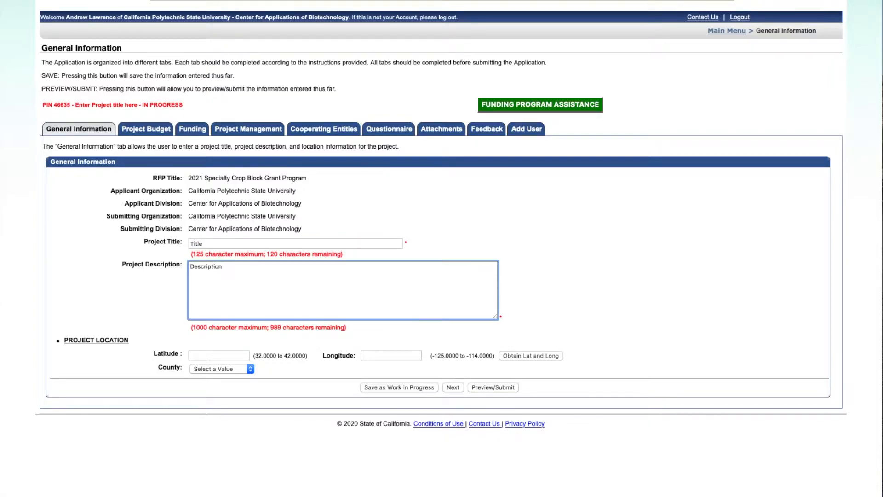
{"action": "left_click", "coordinate": [250, 369]}
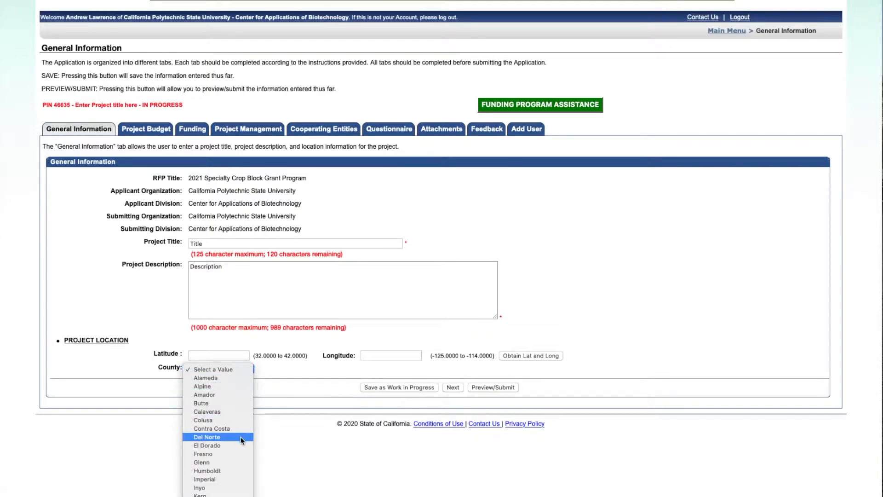
{"action": "left_click", "coordinate": [234, 454]}
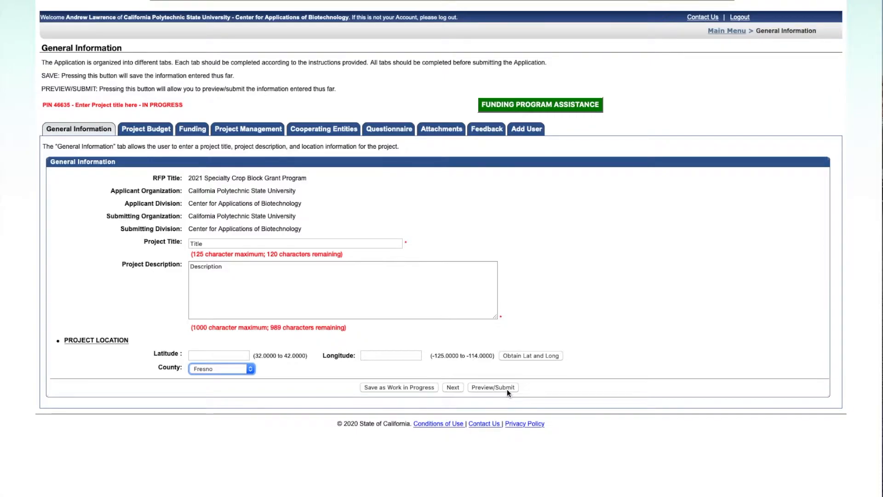
{"action": "left_click", "coordinate": [421, 388]}
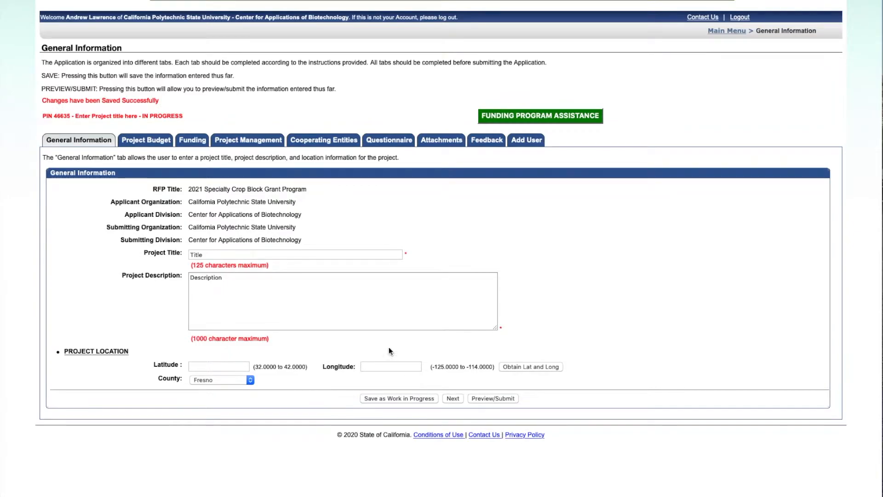
- Enter 200000 requested, 50000 local match and 250000 total budget, then save and continue
{"action": "left_click", "coordinate": [150, 145]}
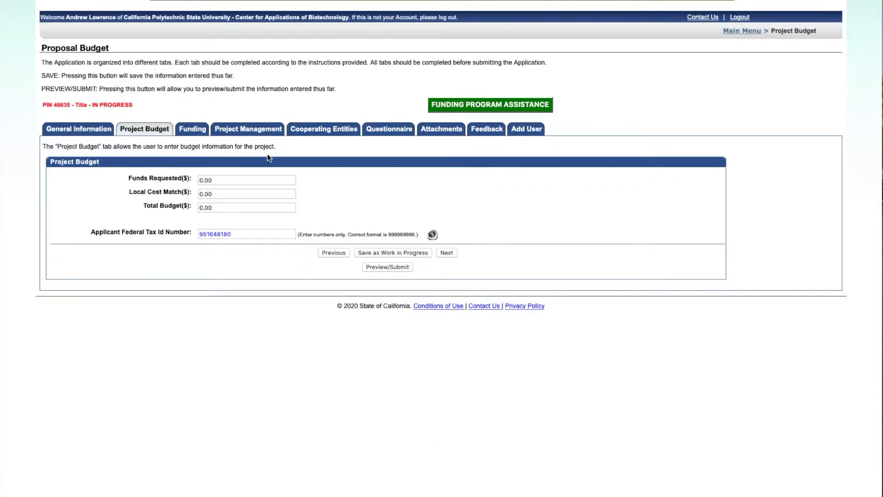
{"action": "left_click", "coordinate": [248, 180]}
{"action": "type", "text": "2"}
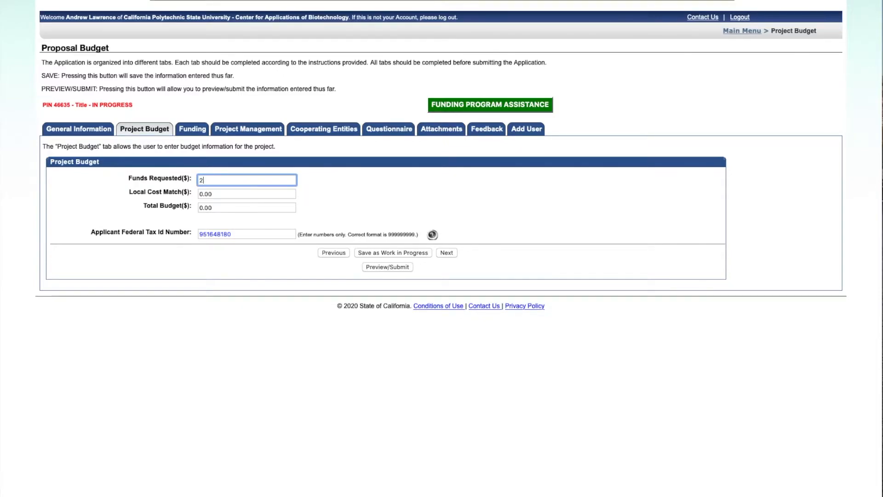
{"action": "type", "text": "00000"}
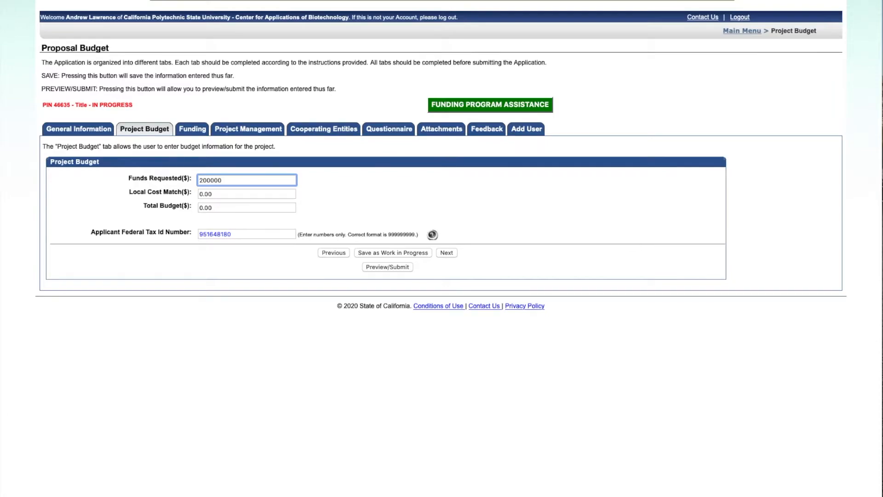
{"action": "left_click", "coordinate": [239, 193]}
{"action": "type", "text": "50000"}
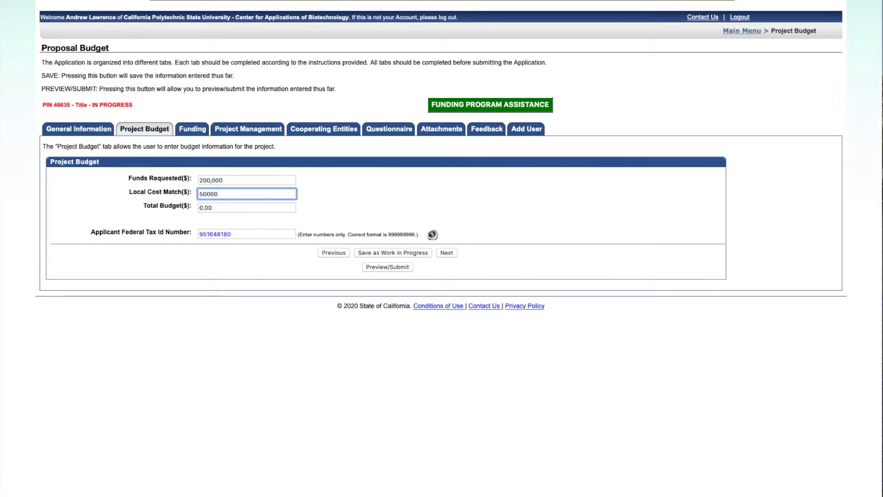
{"action": "left_click", "coordinate": [236, 208]}
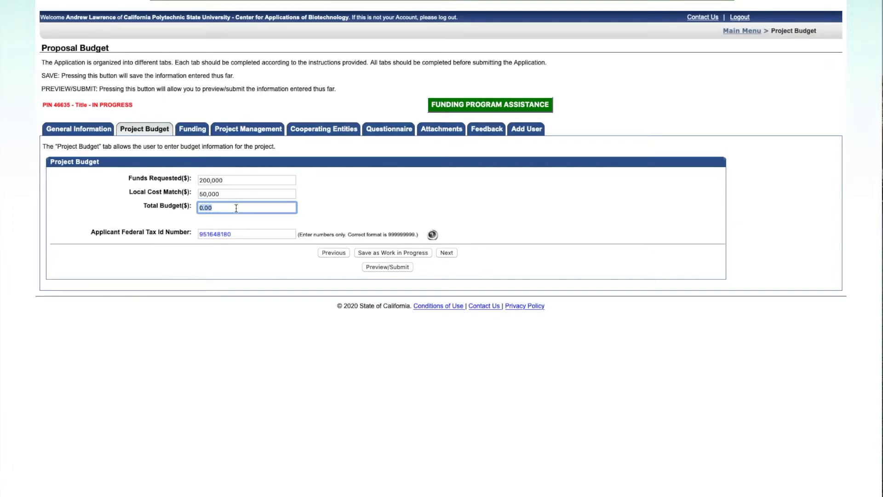
{"action": "type", "text": "250000"}
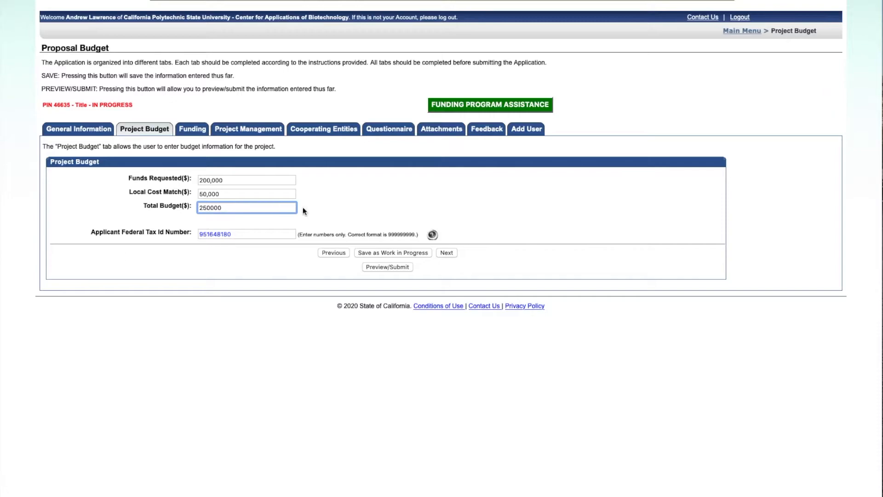
{"action": "left_click", "coordinate": [329, 207]}
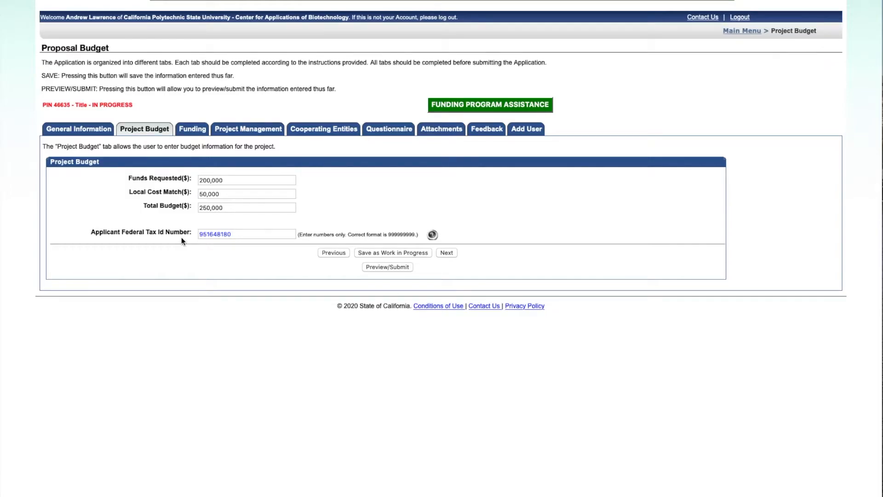
{"action": "left_click", "coordinate": [424, 257]}
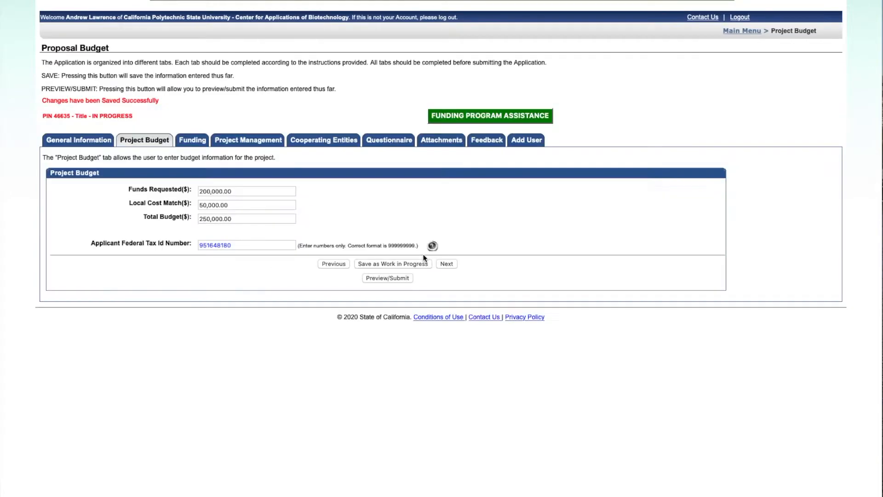
{"action": "left_click", "coordinate": [446, 265]}
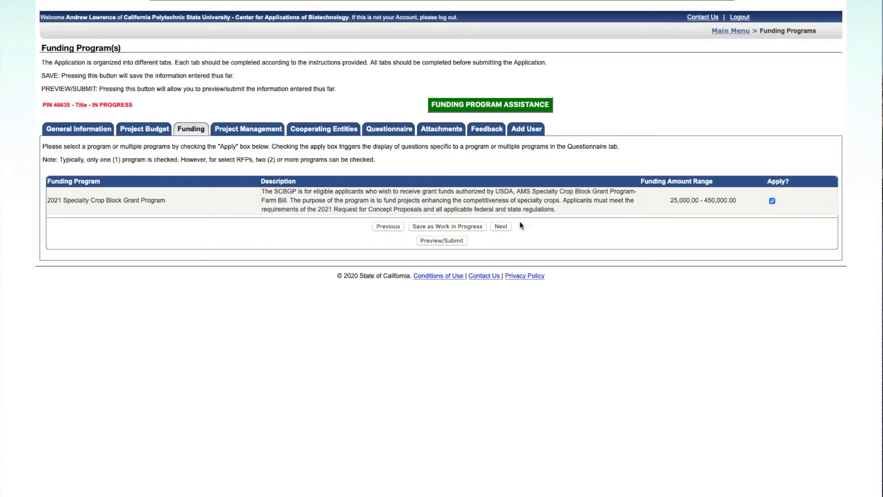
- Advance from Funding through Project Management to the Cooperating Entities tab
{"action": "left_click", "coordinate": [500, 226]}
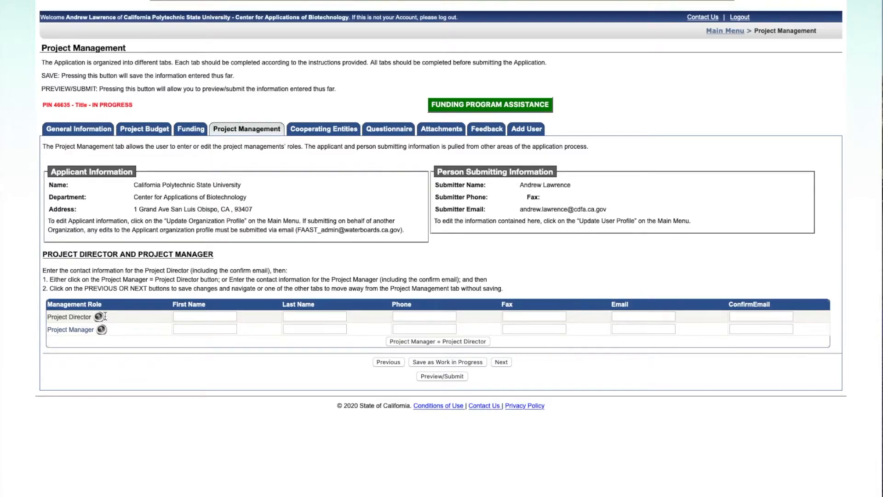
{"action": "mouse_move", "coordinate": [101, 316]}
{"action": "left_click", "coordinate": [504, 362]}
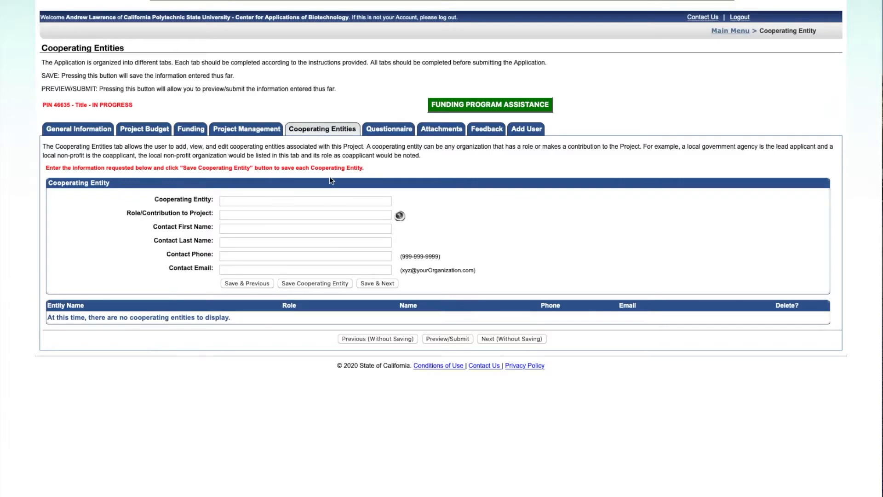
- Open the Questionnaire, save as work in progress, and show question 1's organization type choices
{"action": "left_click", "coordinate": [383, 131]}
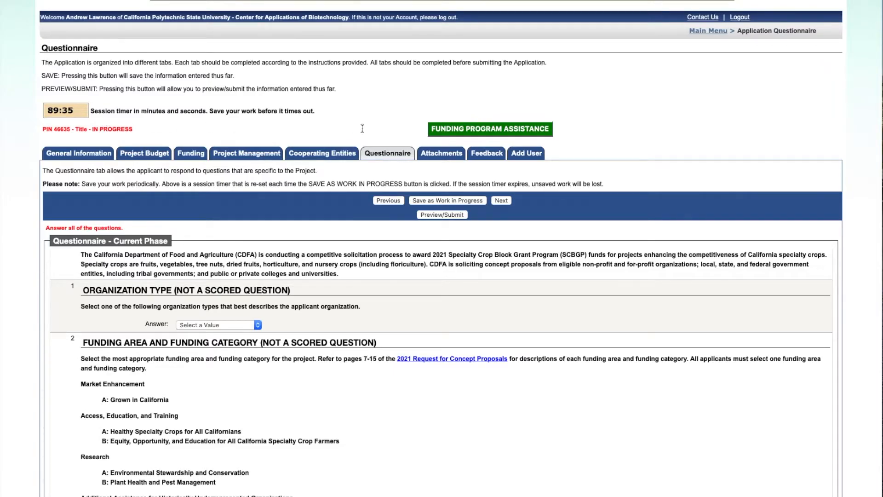
{"action": "left_click", "coordinate": [466, 203]}
{"action": "scroll", "coordinate": [285, 269], "scroll_direction": "down", "scroll_amount": 5}
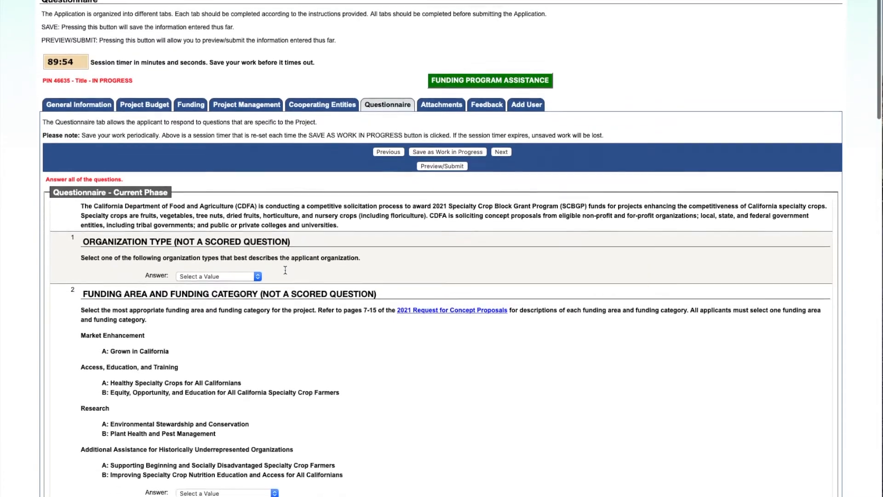
{"action": "scroll", "coordinate": [284, 270], "scroll_direction": "down", "scroll_amount": 2}
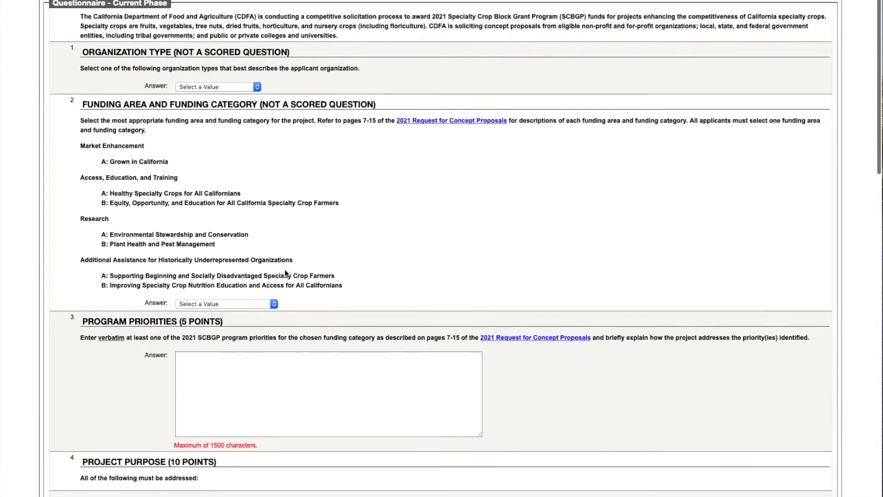
{"action": "left_click", "coordinate": [258, 82]}
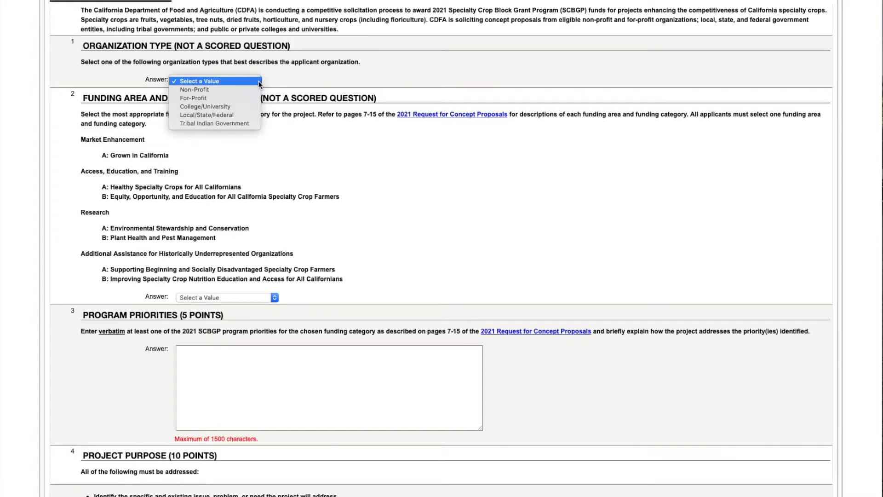
- Choose For-Profit as organization type and type 'asdf' in the Program Priorities answer
{"action": "left_click", "coordinate": [216, 98]}
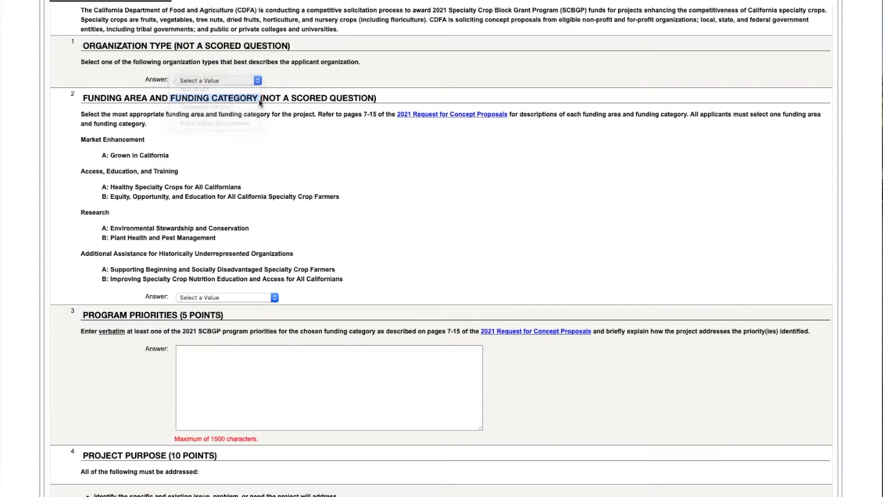
{"action": "scroll", "coordinate": [372, 271], "scroll_direction": "down", "scroll_amount": 5}
{"action": "left_click", "coordinate": [255, 243]}
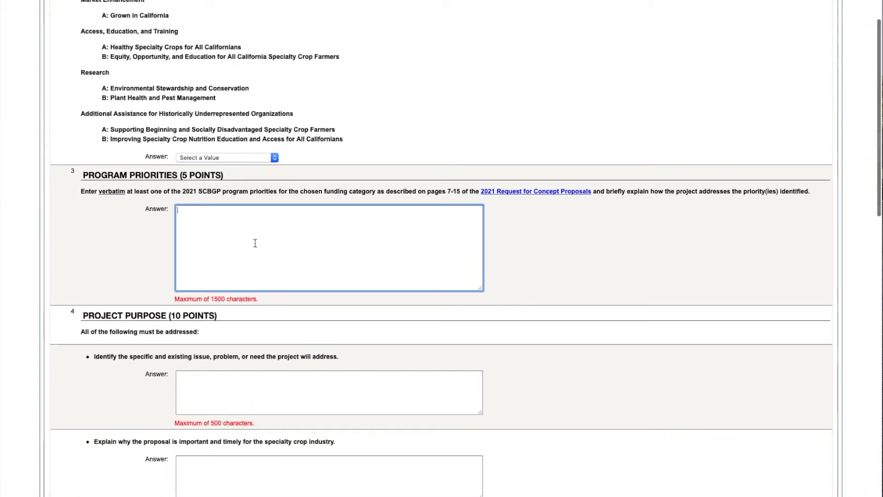
{"action": "type", "text": "asdf"}
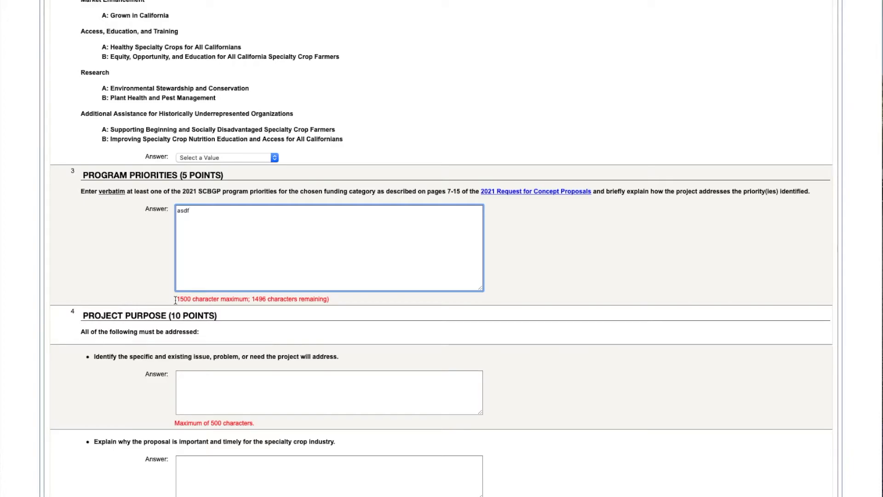
- Review the remaining questions, then go to Attachments, discarding the unsaved questionnaire changes
{"action": "scroll", "coordinate": [578, 321], "scroll_direction": "down", "scroll_amount": 3}
{"action": "scroll", "coordinate": [577, 321], "scroll_direction": "down", "scroll_amount": 3}
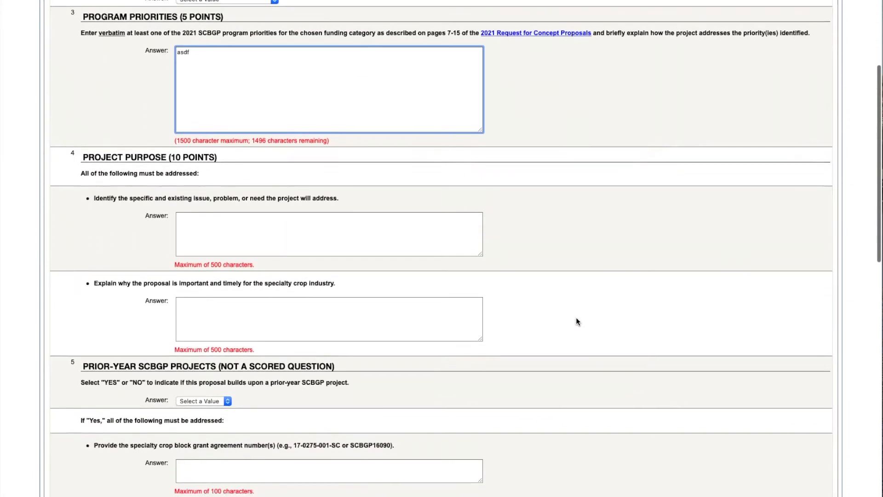
{"action": "scroll", "coordinate": [577, 321], "scroll_direction": "down", "scroll_amount": 2}
{"action": "scroll", "coordinate": [578, 321], "scroll_direction": "down", "scroll_amount": 8}
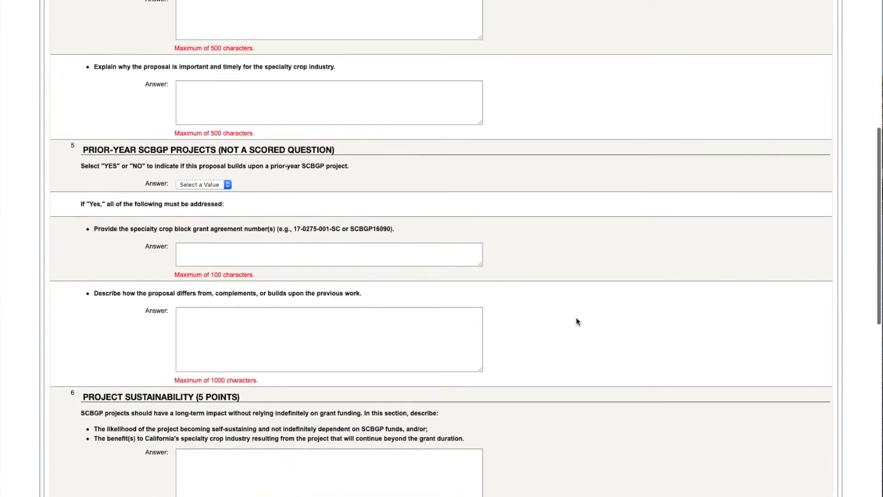
{"action": "scroll", "coordinate": [576, 320], "scroll_direction": "down", "scroll_amount": 6}
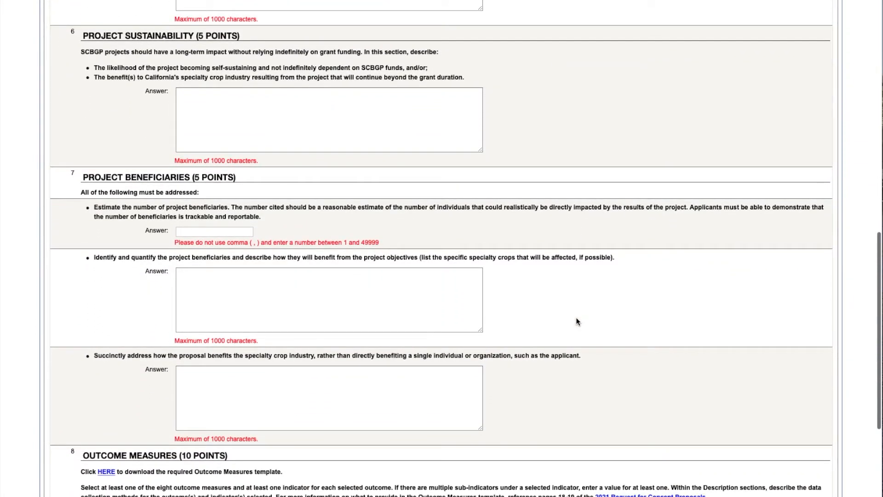
{"action": "scroll", "coordinate": [577, 321], "scroll_direction": "down", "scroll_amount": 5}
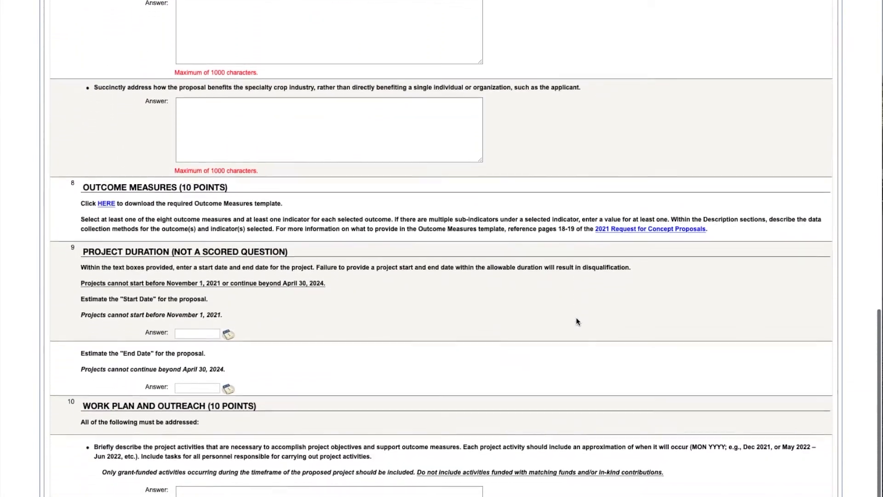
{"action": "scroll", "coordinate": [577, 321], "scroll_direction": "down", "scroll_amount": 1}
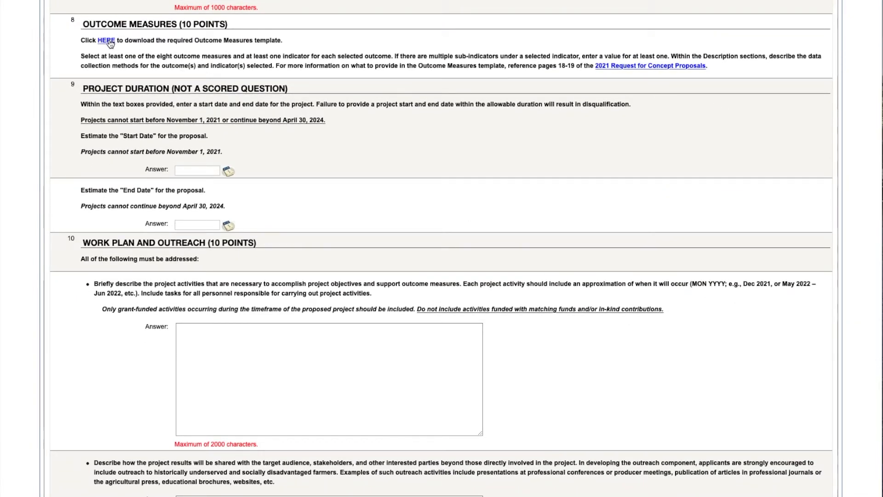
{"action": "scroll", "coordinate": [114, 391], "scroll_direction": "down", "scroll_amount": 2}
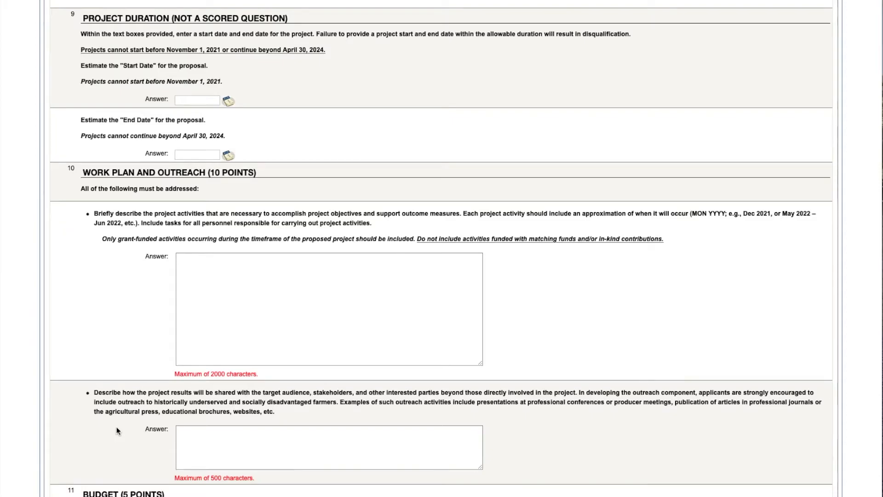
{"action": "scroll", "coordinate": [117, 431], "scroll_direction": "down", "scroll_amount": 3}
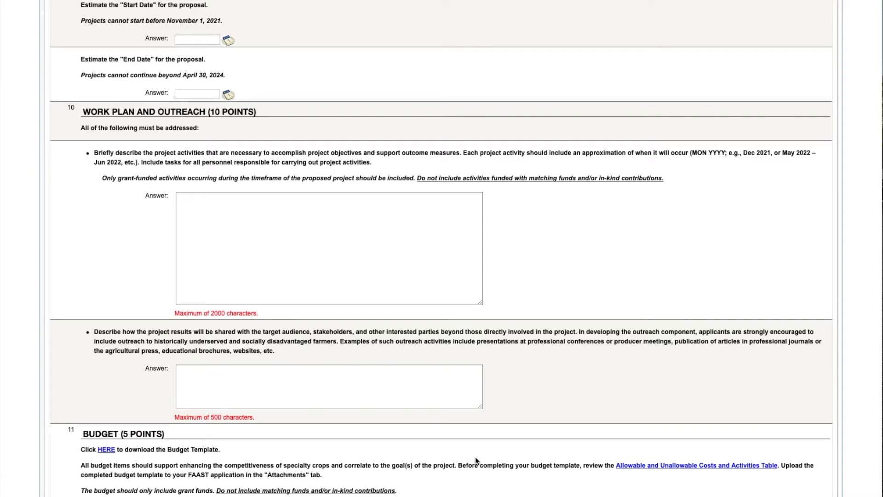
{"action": "scroll", "coordinate": [528, 273], "scroll_direction": "up", "scroll_amount": 1}
{"action": "scroll", "coordinate": [527, 273], "scroll_direction": "up", "scroll_amount": 20}
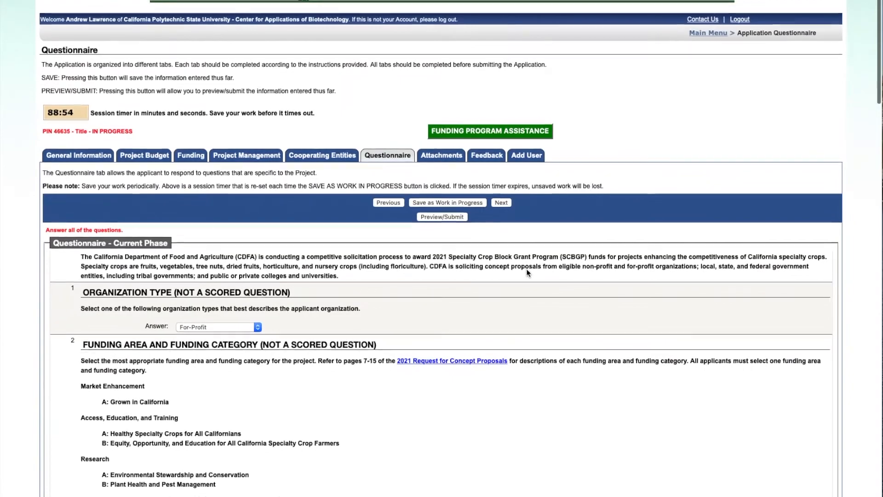
{"action": "left_click", "coordinate": [449, 158]}
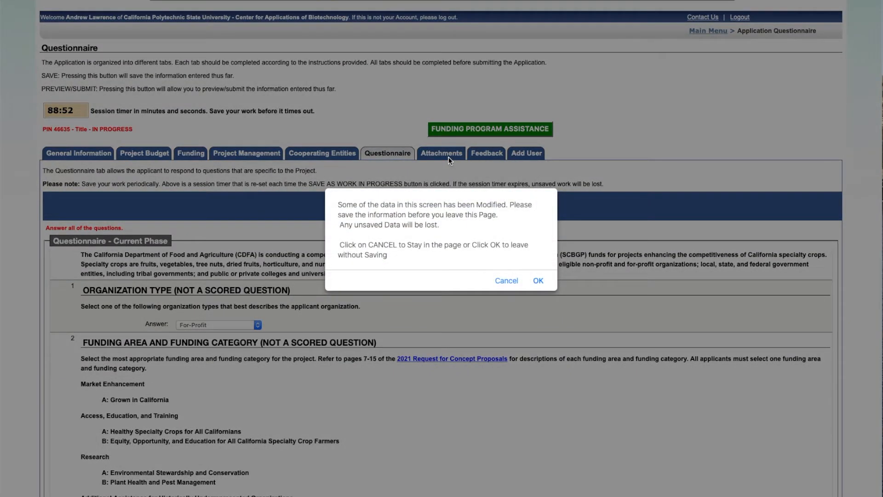
{"action": "left_click", "coordinate": [538, 281]}
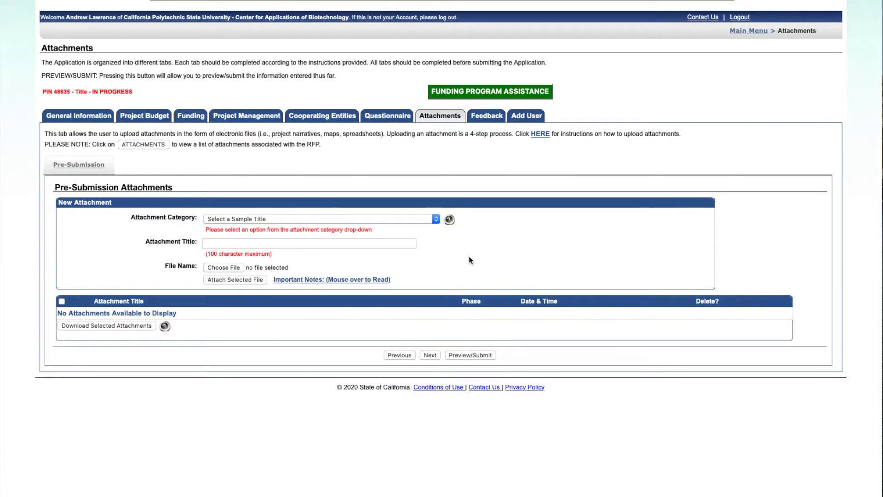
- Attach the budget file as 'Concept Proposal Budget - Grant Funds Requested', then view the Feedback tab
{"action": "left_click", "coordinate": [407, 218]}
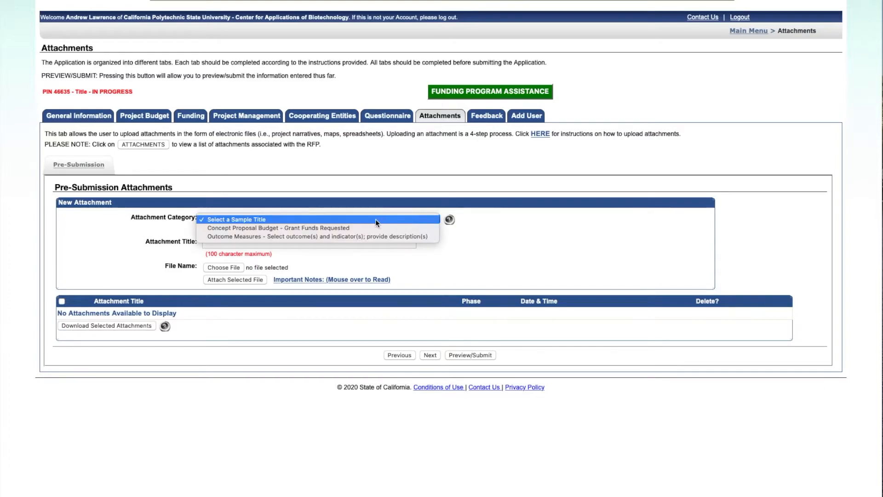
{"action": "left_click", "coordinate": [346, 229]}
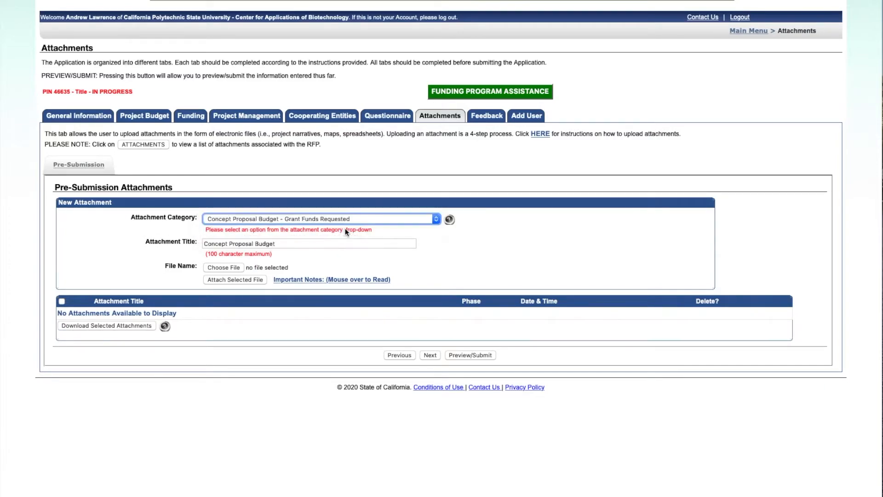
{"action": "left_click", "coordinate": [233, 266]}
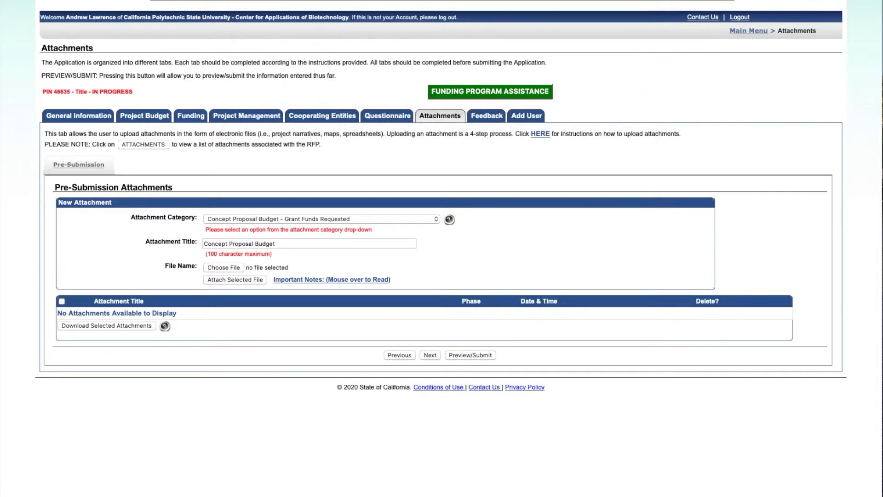
{"action": "left_click", "coordinate": [252, 282]}
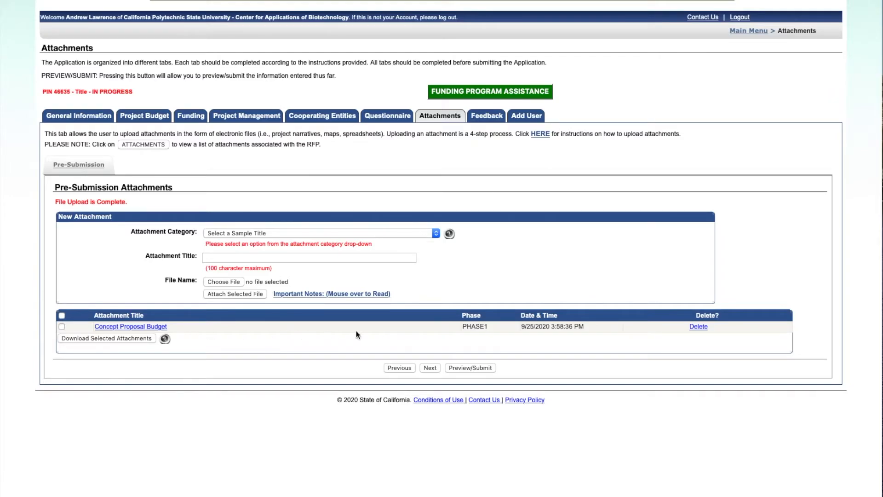
{"action": "left_click", "coordinate": [488, 121]}
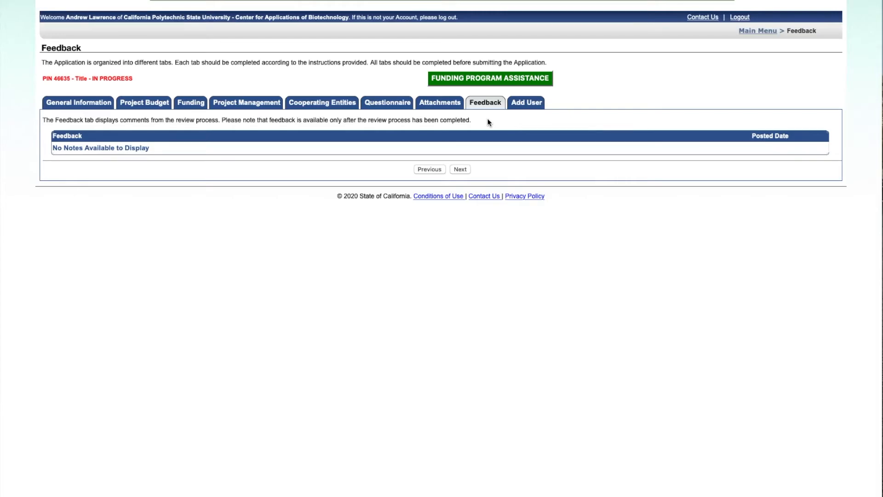
- Check the Add User tab's User Account field, then return to the Attachments tab
{"action": "left_click", "coordinate": [528, 104]}
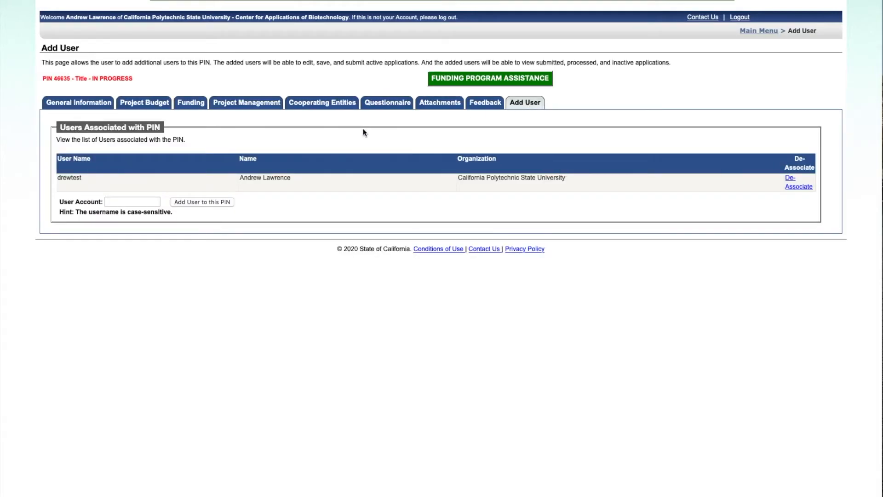
{"action": "left_click", "coordinate": [141, 203]}
{"action": "left_click", "coordinate": [440, 107]}
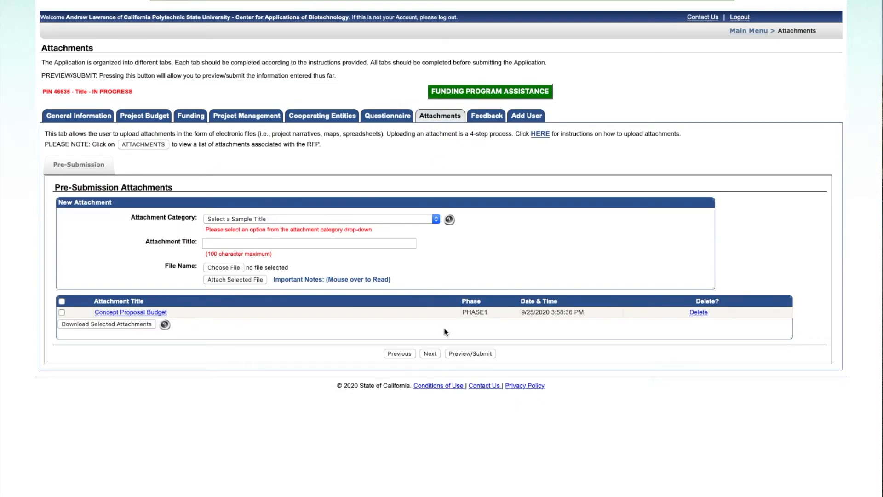
- Open the Application Preview, dismiss the empty-answers notes, and scroll down to the Budget question
{"action": "left_click", "coordinate": [489, 353]}
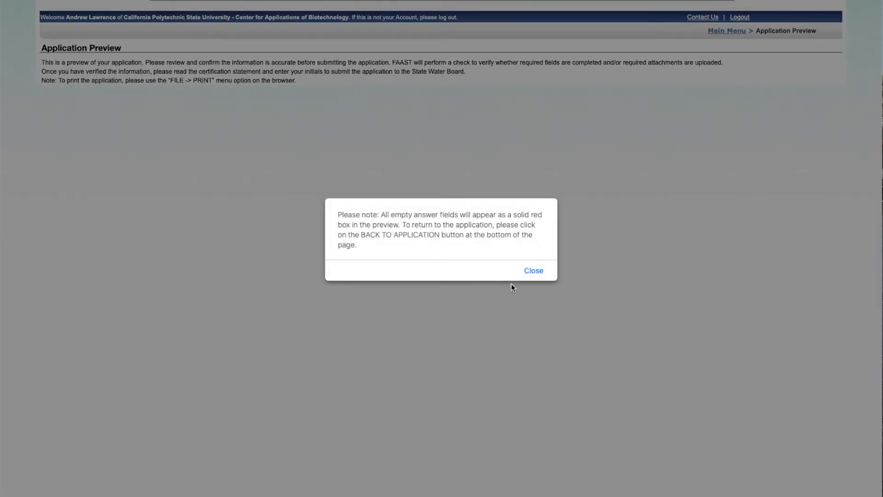
{"action": "left_click", "coordinate": [531, 273]}
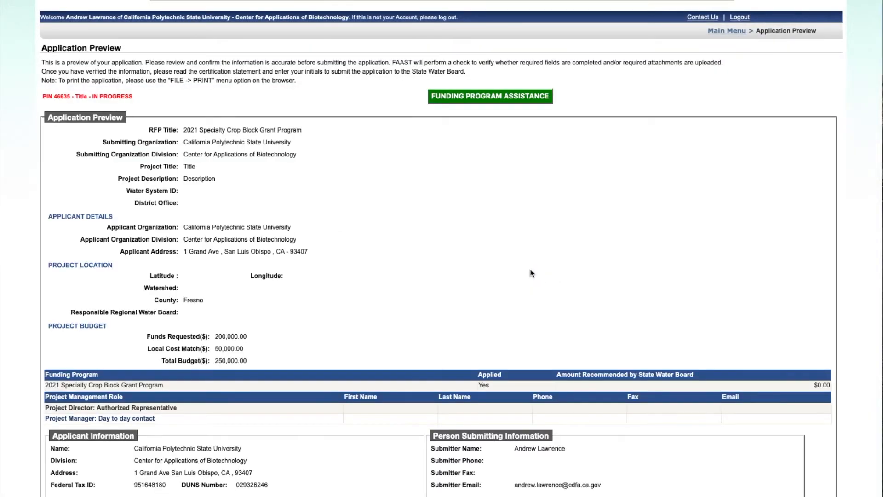
{"action": "scroll", "coordinate": [530, 274], "scroll_direction": "down", "scroll_amount": 4}
{"action": "scroll", "coordinate": [530, 268], "scroll_direction": "down", "scroll_amount": 3}
{"action": "scroll", "coordinate": [530, 269], "scroll_direction": "down", "scroll_amount": 3}
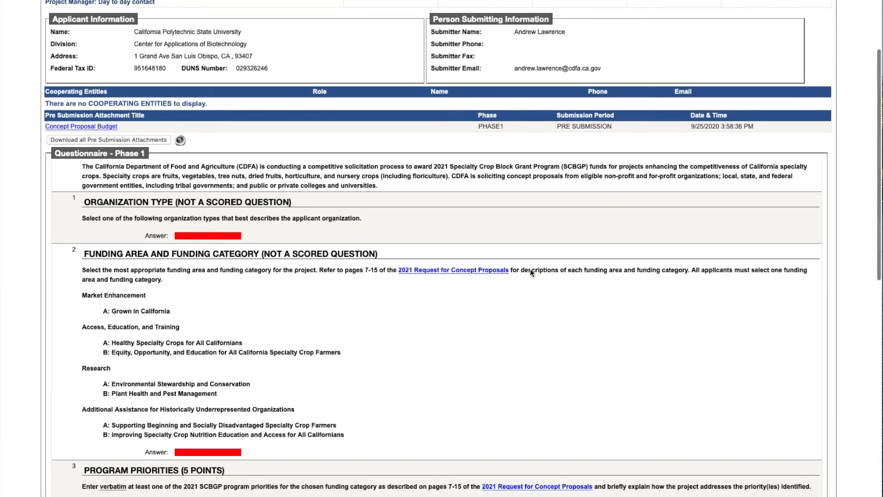
{"action": "scroll", "coordinate": [530, 272], "scroll_direction": "down", "scroll_amount": 2}
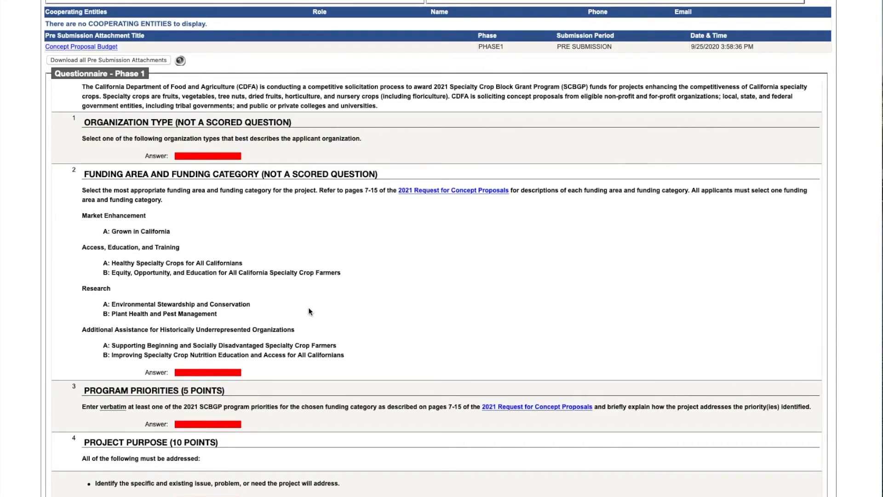
{"action": "scroll", "coordinate": [380, 408], "scroll_direction": "down", "scroll_amount": 8}
{"action": "scroll", "coordinate": [380, 408], "scroll_direction": "down", "scroll_amount": 10}
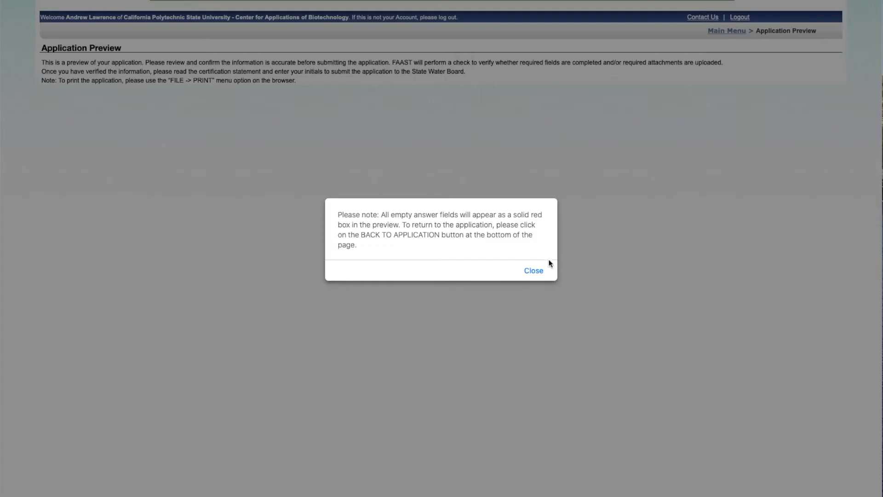
{"action": "left_click", "coordinate": [534, 270]}
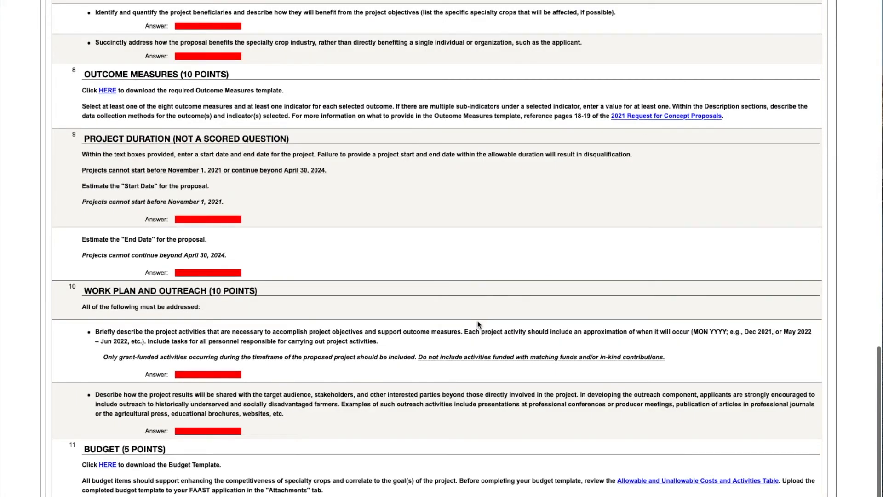
{"action": "scroll", "coordinate": [477, 325], "scroll_direction": "down", "scroll_amount": 3}
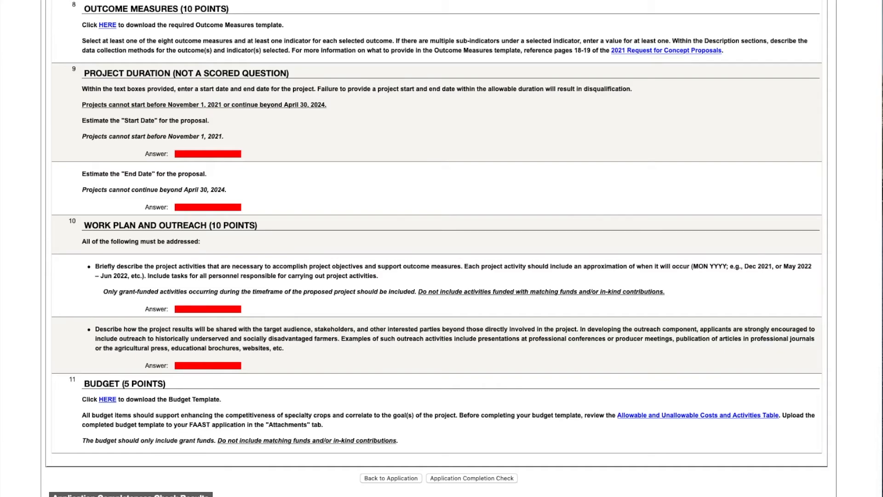
- Back in the application, attach the outcome measures .docx template under Outcome Measures, then reopen Preview/Submit
{"action": "left_click", "coordinate": [394, 479]}
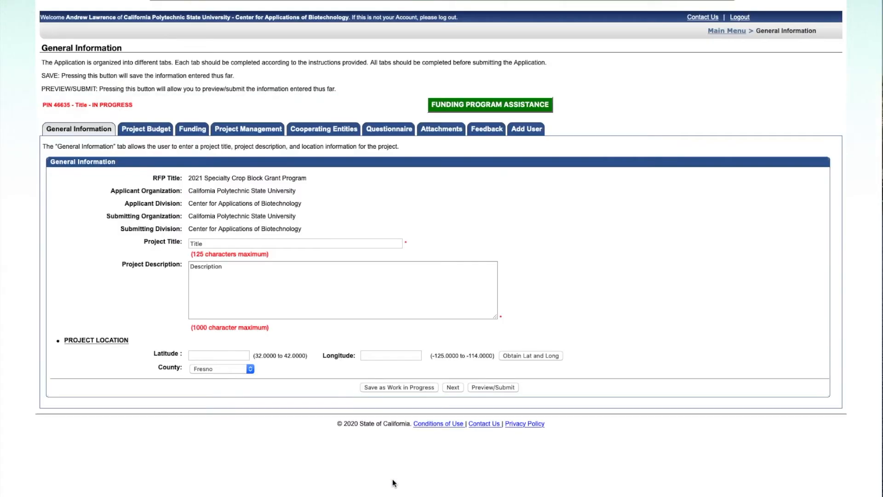
{"action": "left_click", "coordinate": [449, 131]}
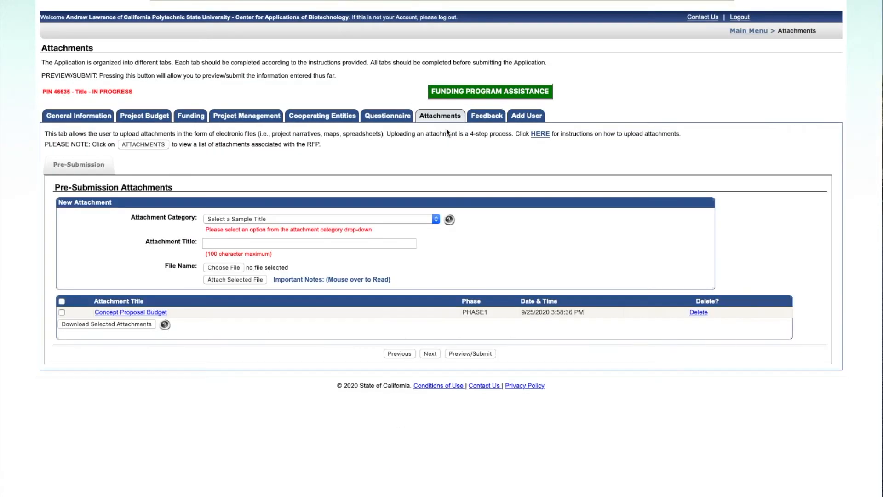
{"action": "left_click", "coordinate": [307, 218]}
{"action": "left_click", "coordinate": [270, 237]}
{"action": "left_click", "coordinate": [231, 267]}
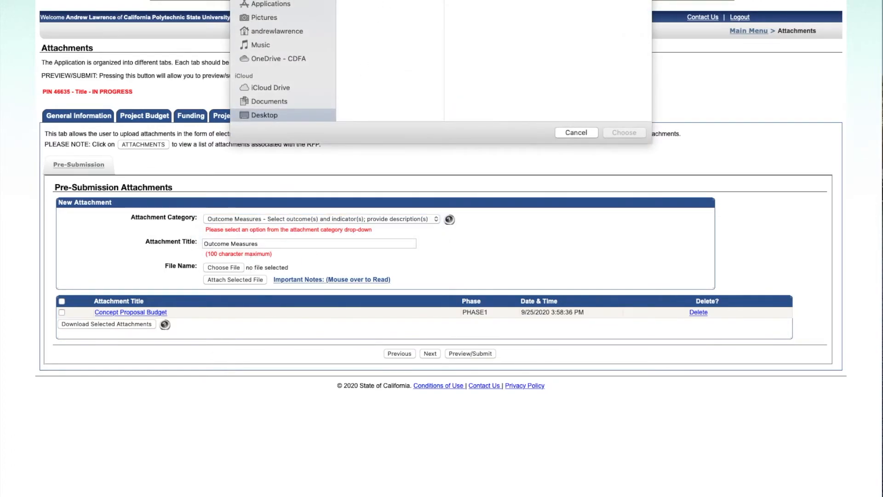
{"action": "double_click", "coordinate": [380, 1]}
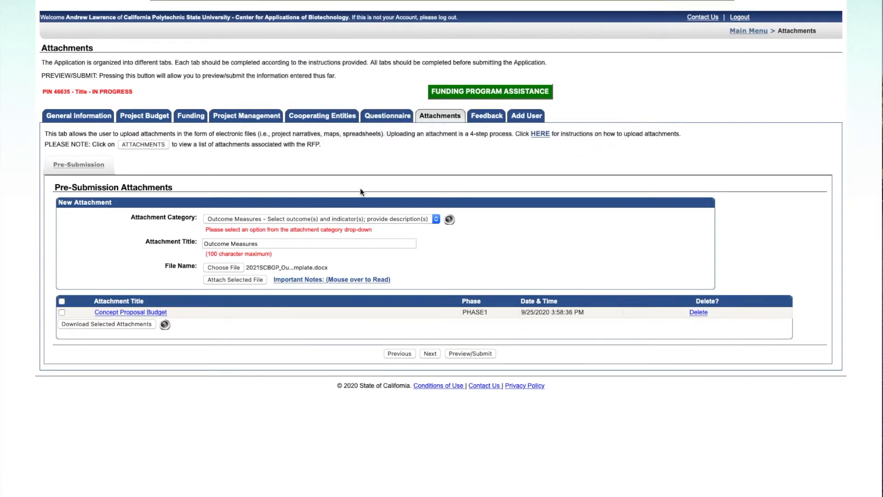
{"action": "left_click", "coordinate": [217, 281]}
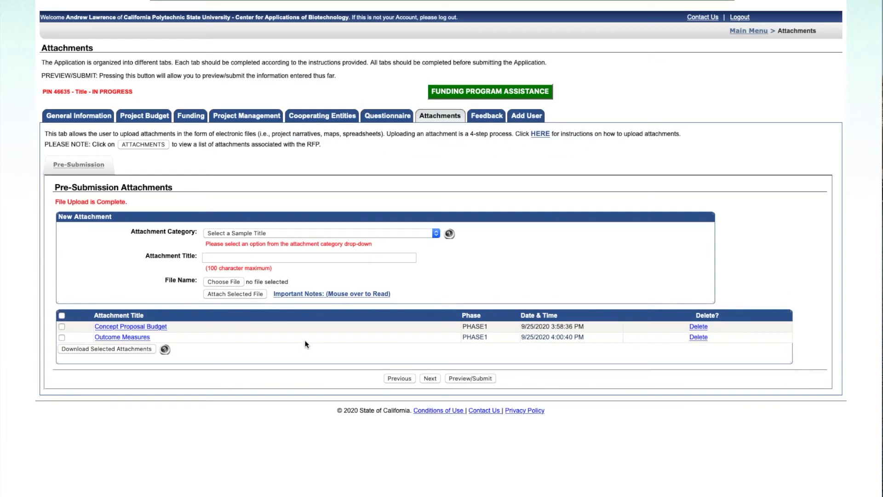
{"action": "left_click", "coordinate": [481, 378]}
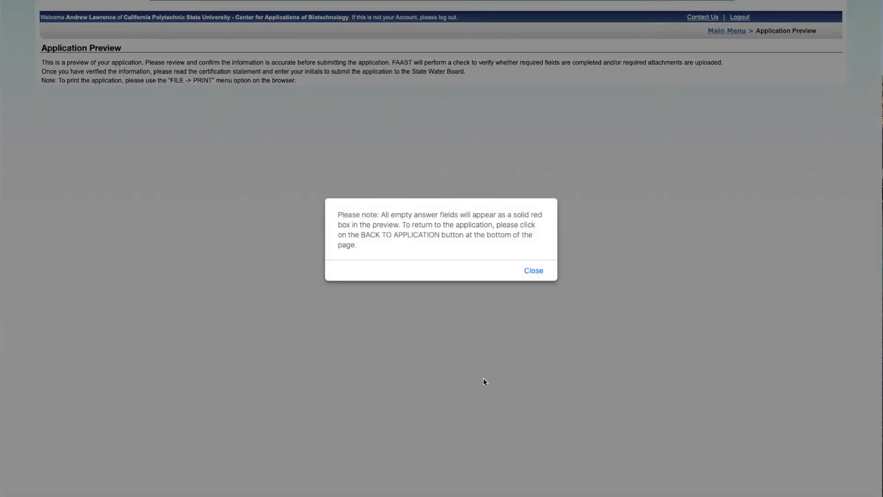
- Dismiss the empty-answers notes and scroll down to the Certification and Submission Statement
{"action": "left_click", "coordinate": [533, 272]}
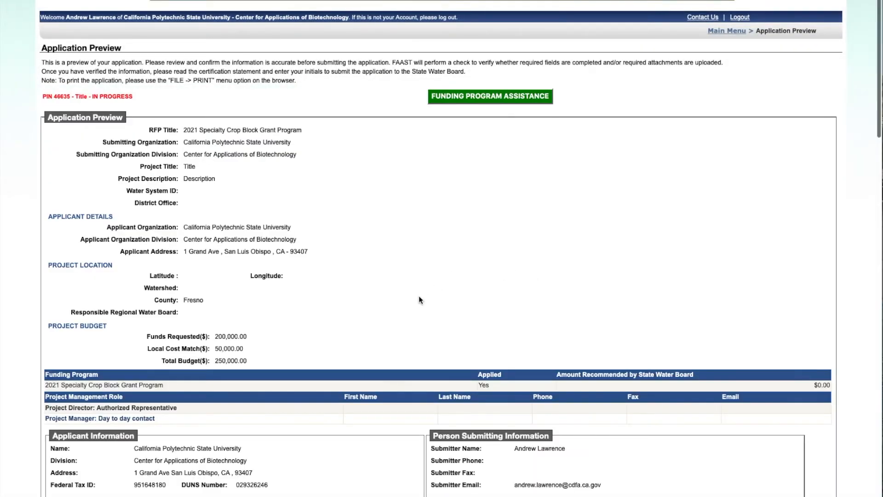
{"action": "scroll", "coordinate": [419, 296], "scroll_direction": "down", "scroll_amount": 10}
{"action": "scroll", "coordinate": [418, 295], "scroll_direction": "down", "scroll_amount": 20}
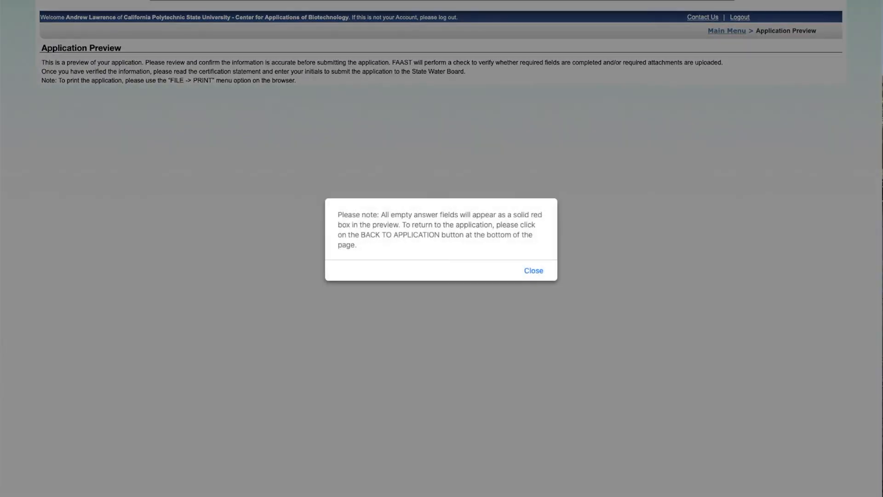
{"action": "left_click", "coordinate": [530, 272]}
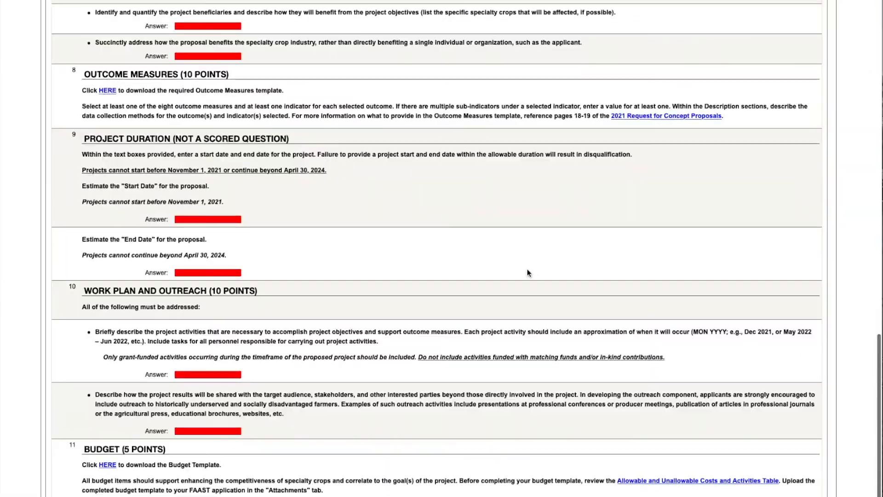
{"action": "scroll", "coordinate": [374, 351], "scroll_direction": "down", "scroll_amount": 3}
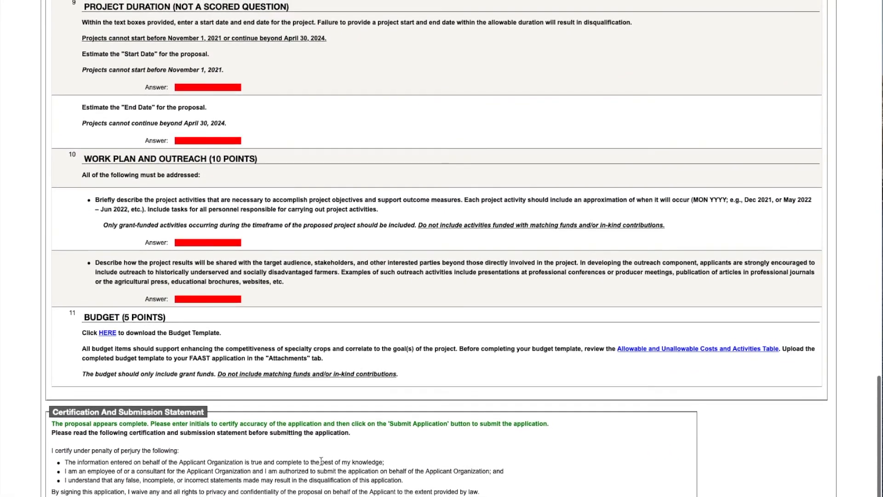